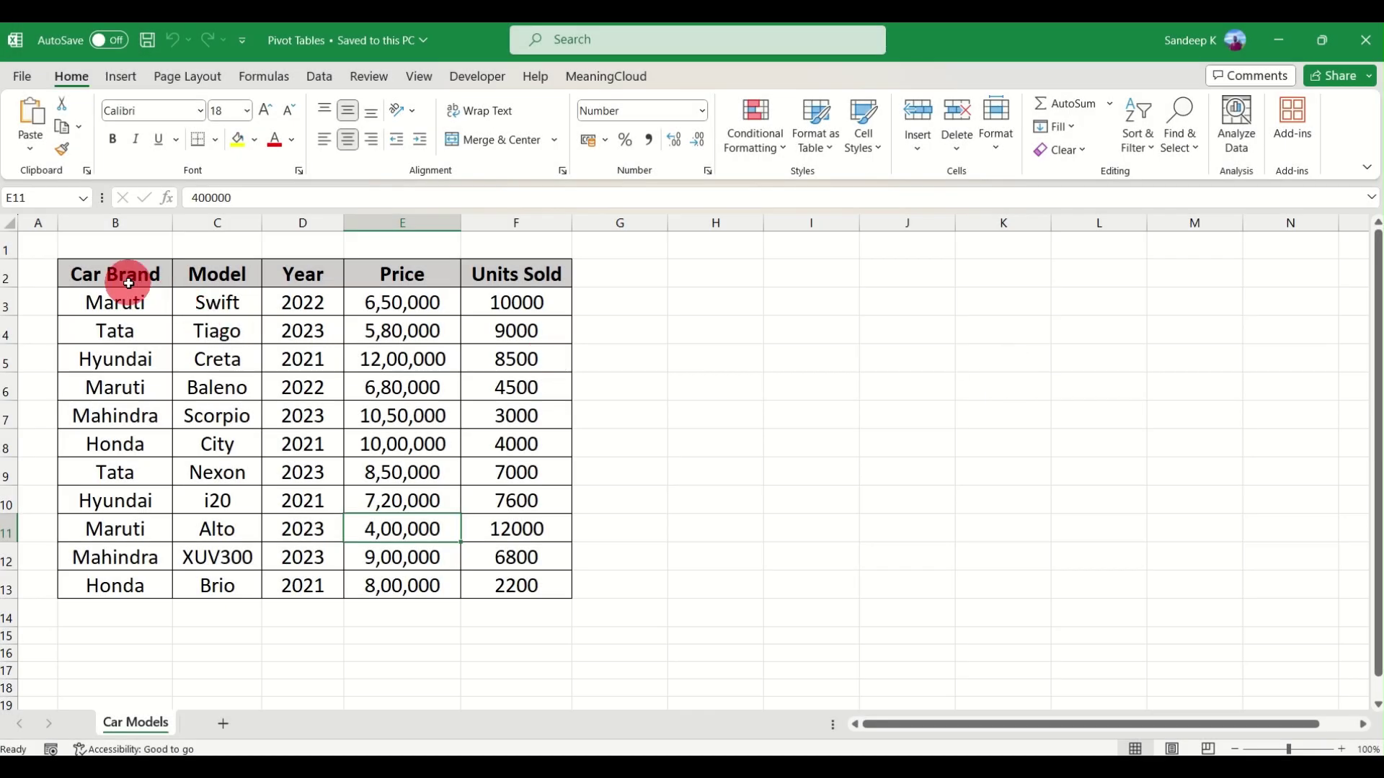
- Review the car data table B2:F13 and its column headings from Car Brand to Units Sold
{"action": "left_click", "coordinate": [134, 282]}
{"action": "left_click_drag", "start_coordinate": [134, 282], "coordinate": [523, 571]}
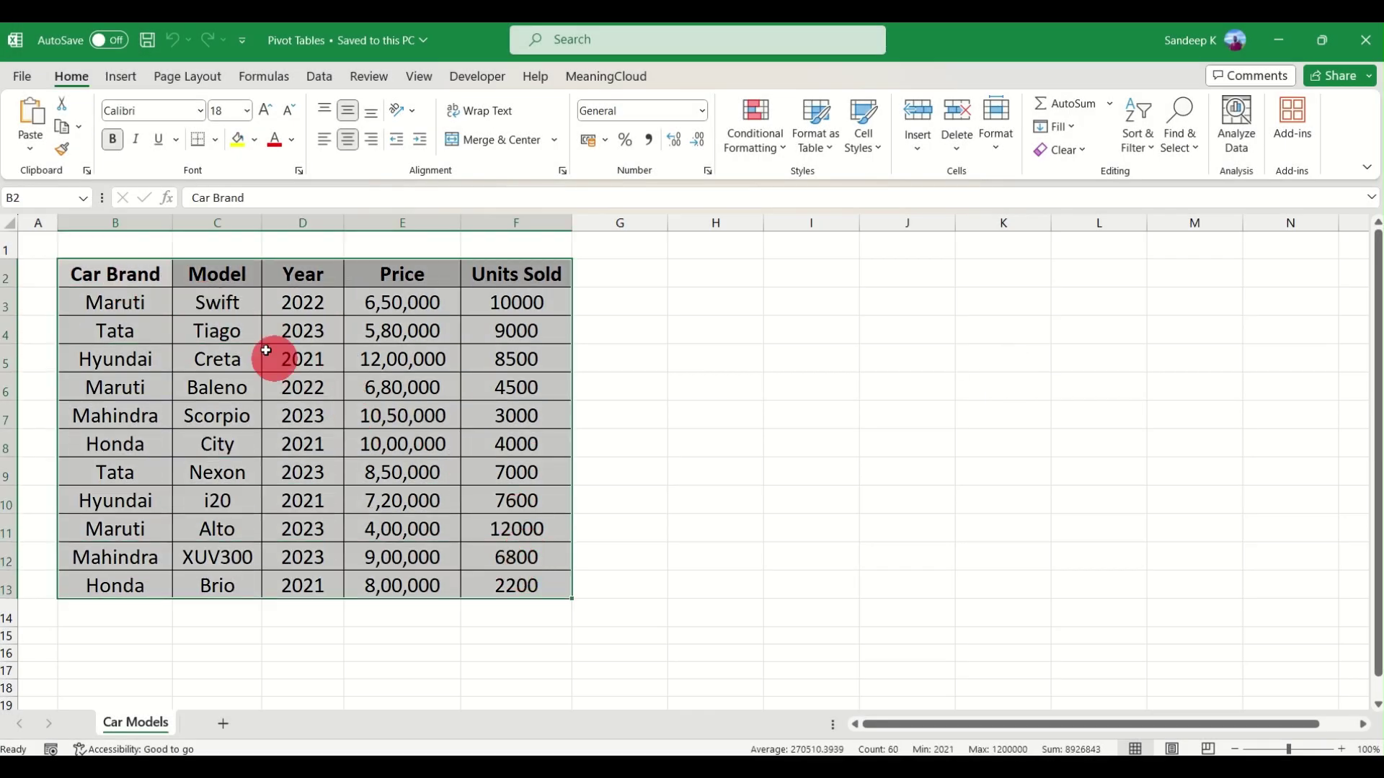
{"action": "left_click", "coordinate": [115, 278]}
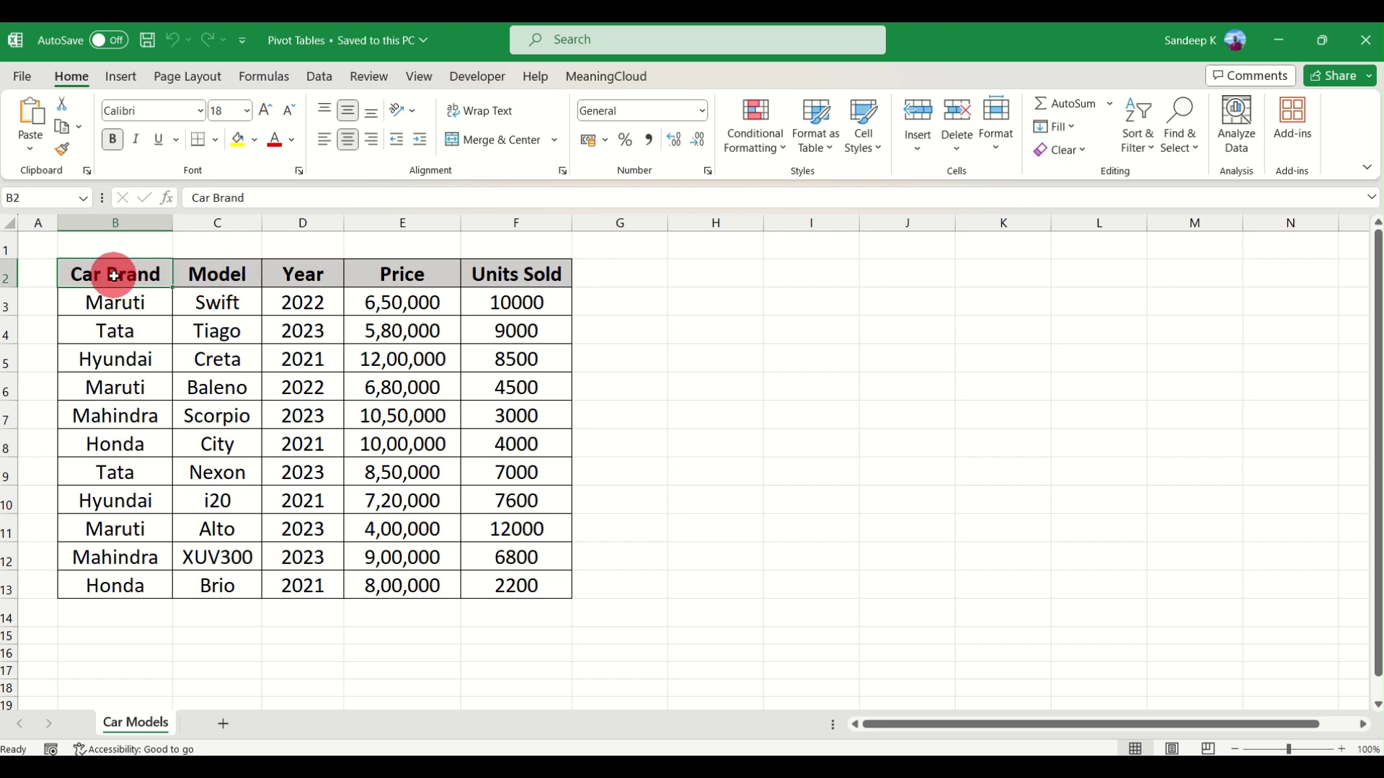
{"action": "left_click", "coordinate": [235, 287]}
{"action": "left_click", "coordinate": [310, 274]}
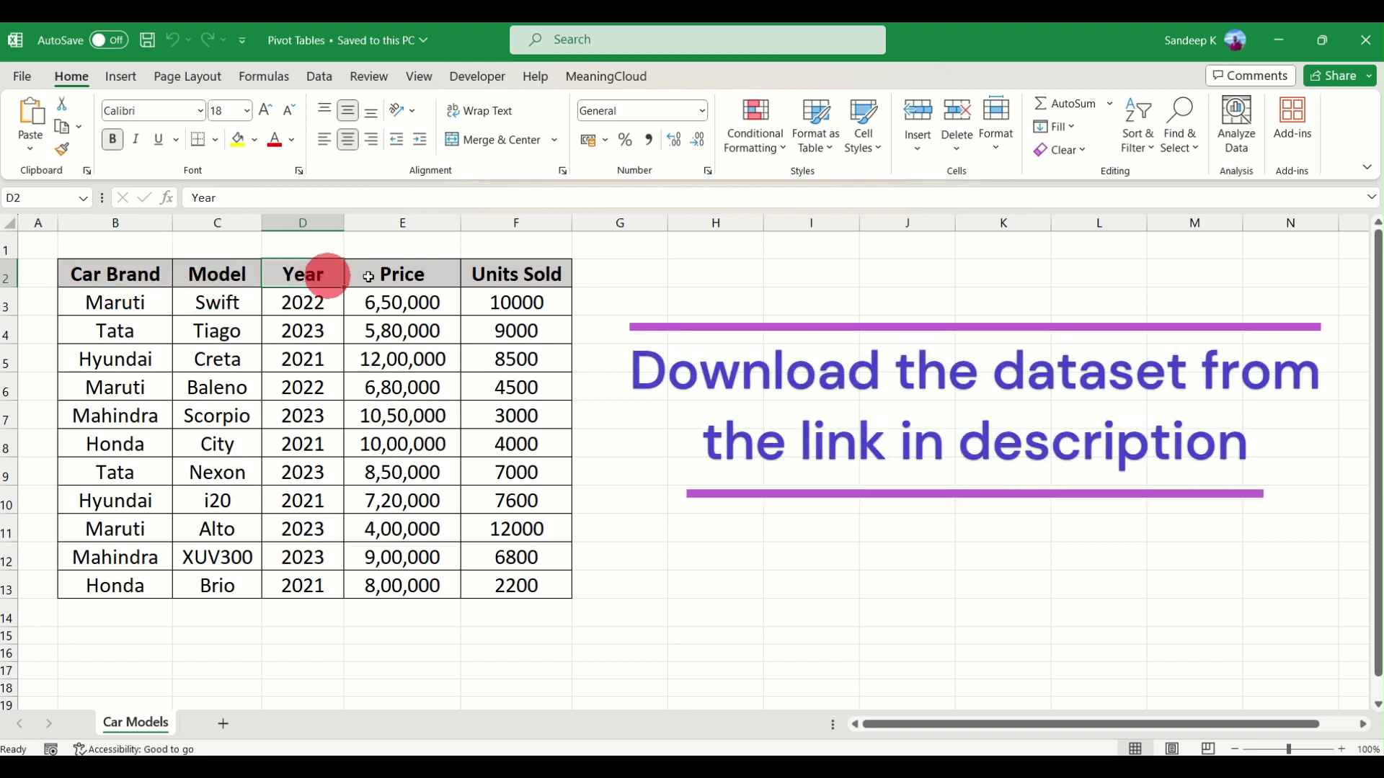
{"action": "left_click", "coordinate": [407, 274]}
{"action": "left_click_drag", "start_coordinate": [522, 274], "coordinate": [526, 408]}
{"action": "left_click", "coordinate": [508, 414]}
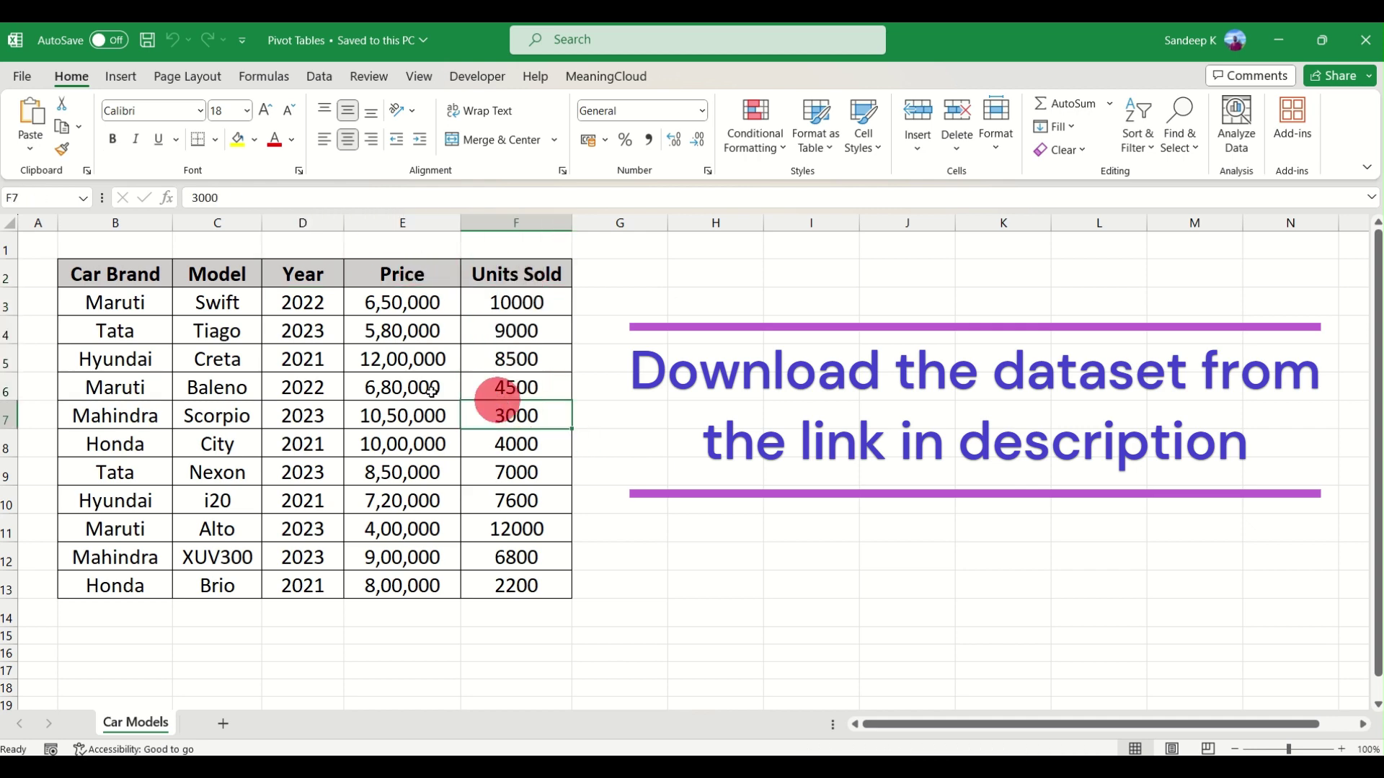
- Examine the brand, year, price and units sold entries in the rows of the car table
{"action": "left_click", "coordinate": [104, 303]}
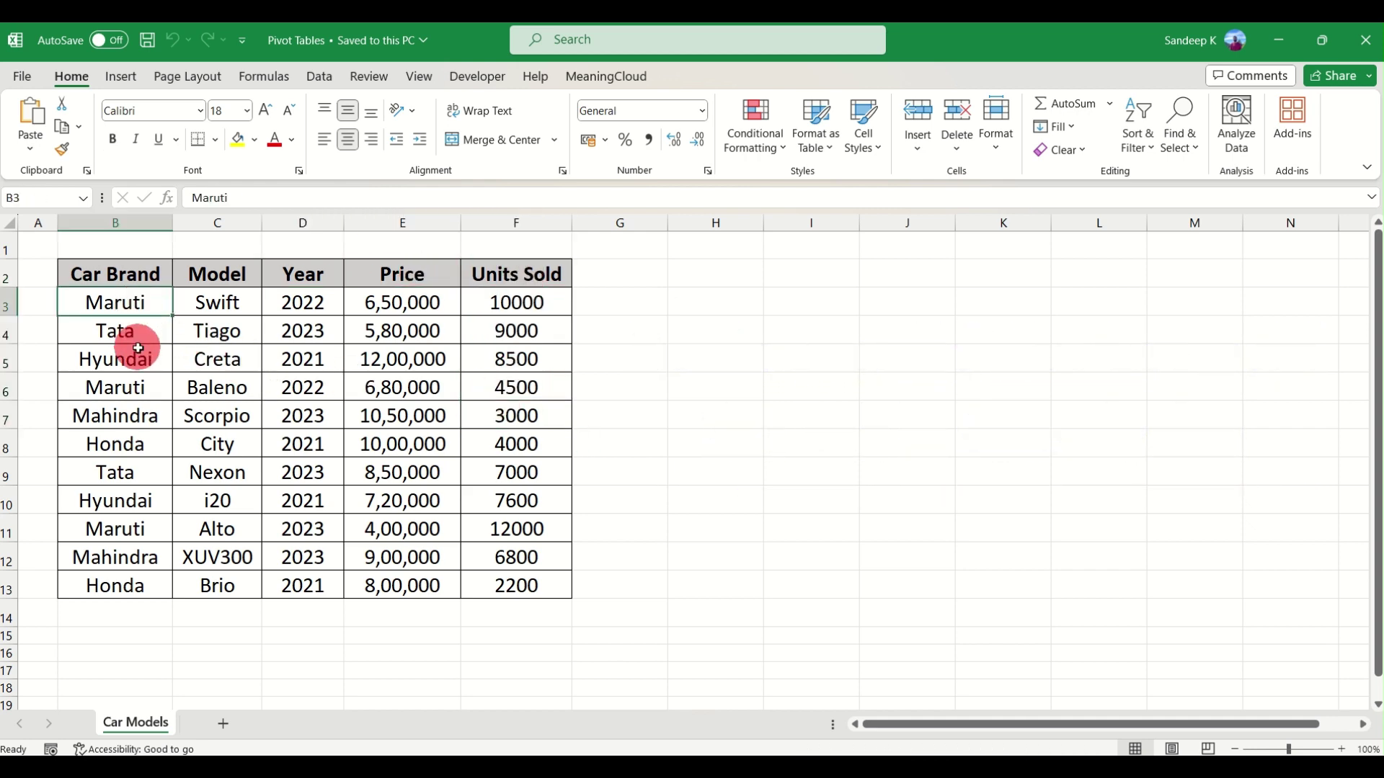
{"action": "left_click_drag", "start_coordinate": [139, 351], "coordinate": [136, 449]}
{"action": "left_click", "coordinate": [119, 501]}
{"action": "left_click", "coordinate": [192, 415]}
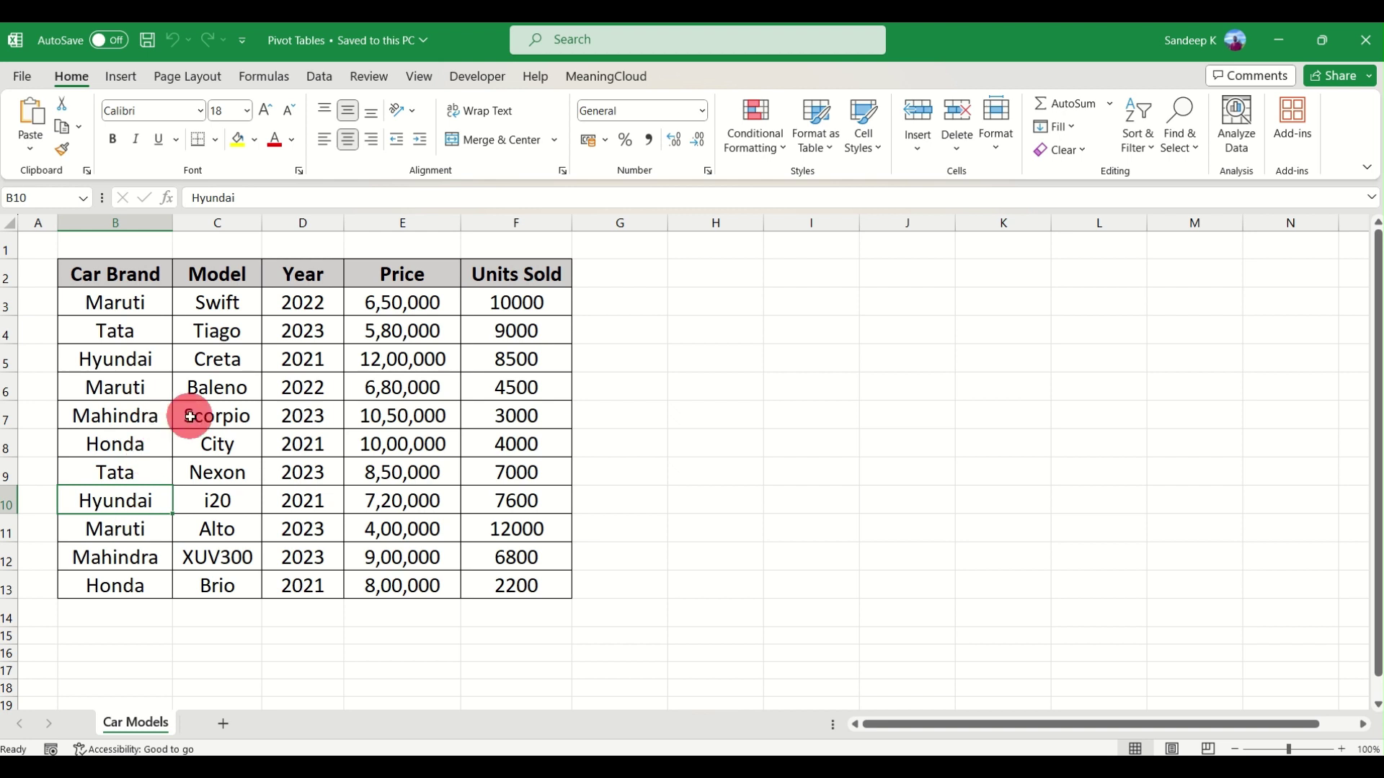
{"action": "left_click", "coordinate": [379, 389]}
{"action": "left_click_drag", "start_coordinate": [318, 301], "coordinate": [318, 386]}
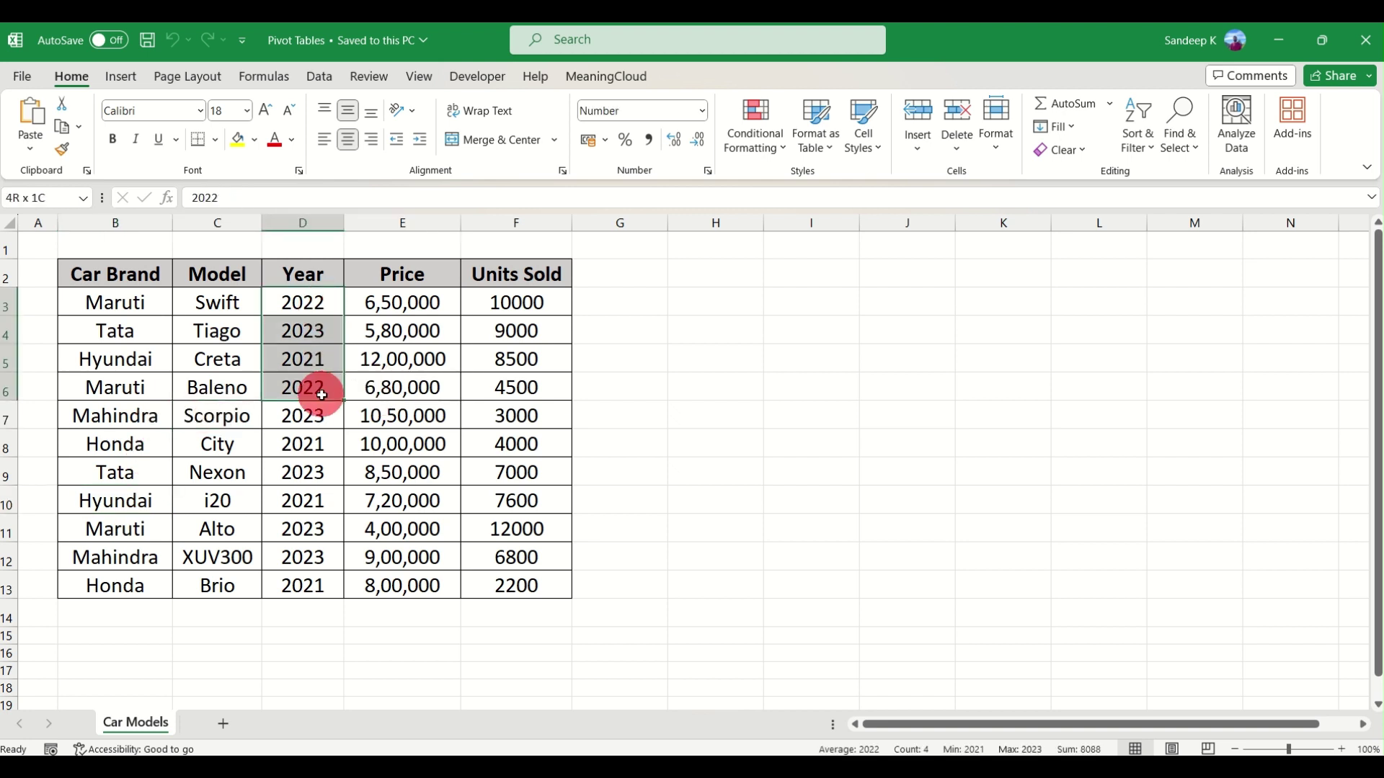
{"action": "left_click", "coordinate": [317, 501]}
{"action": "left_click_drag", "start_coordinate": [402, 303], "coordinate": [414, 416]}
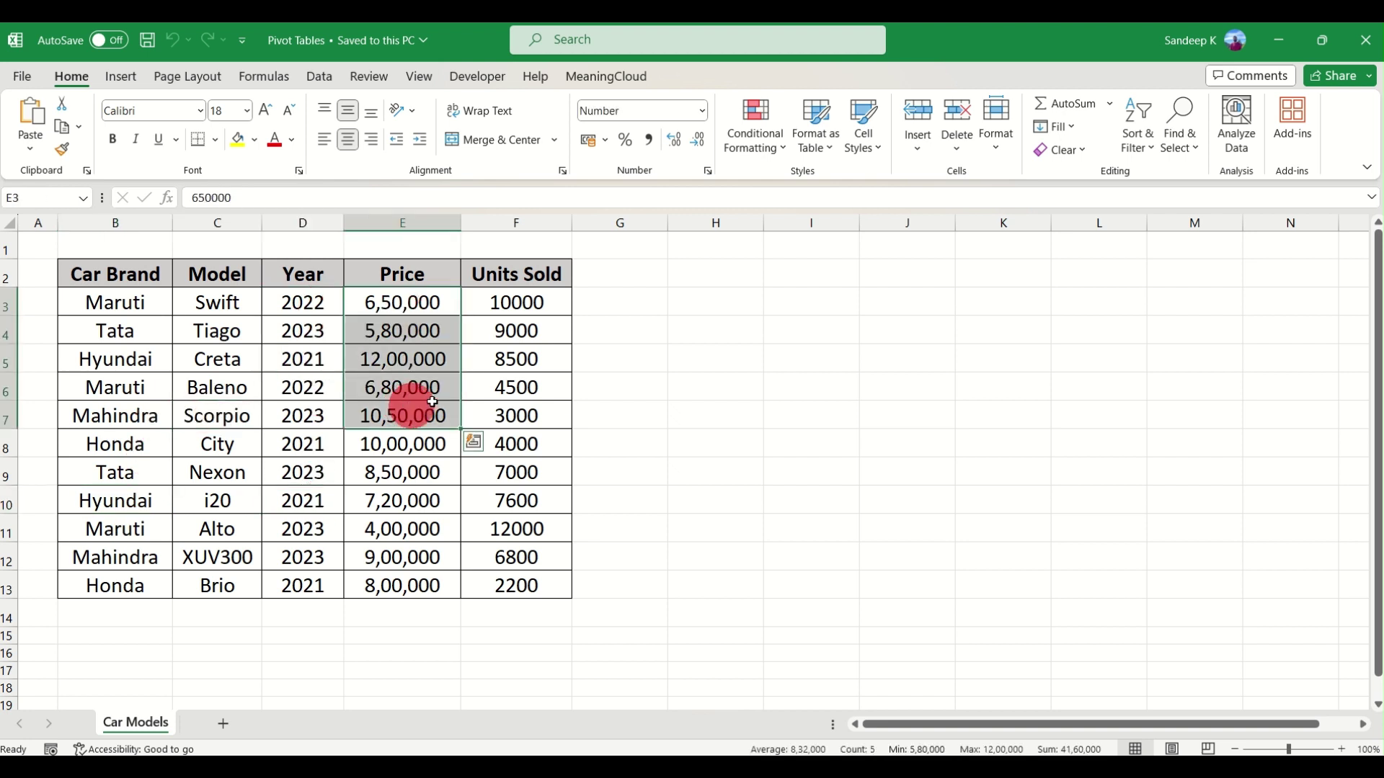
{"action": "left_click", "coordinate": [516, 389]}
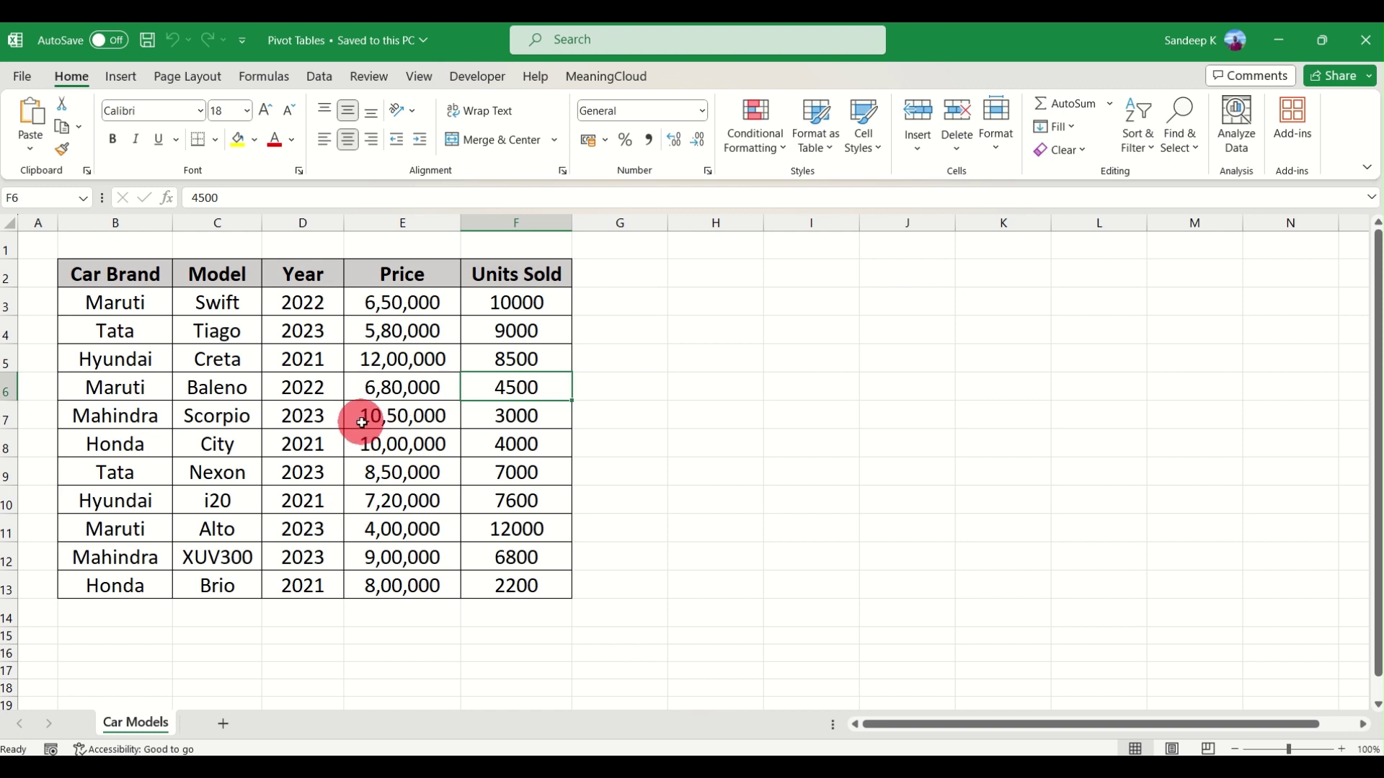
{"action": "left_click", "coordinate": [137, 301]}
{"action": "left_click", "coordinate": [322, 382]}
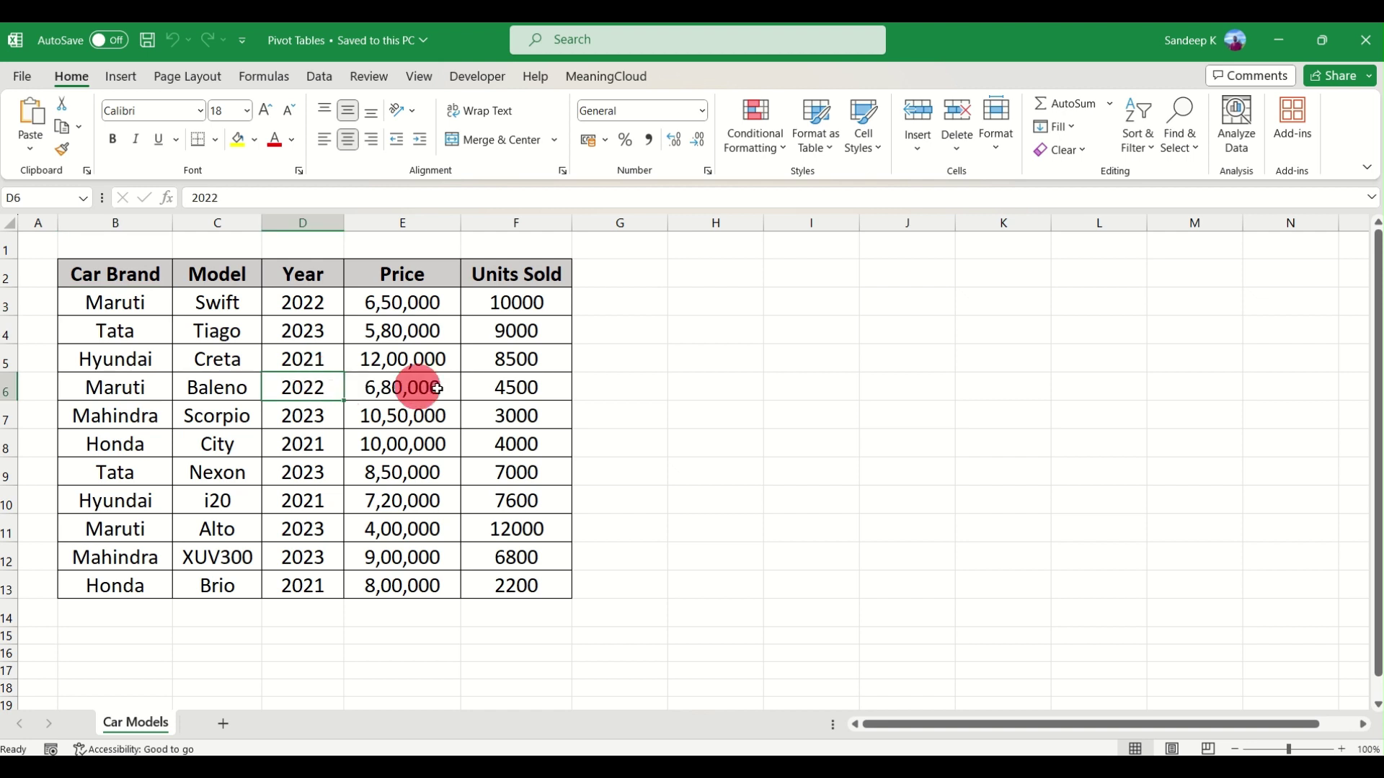
{"action": "left_click", "coordinate": [472, 405]}
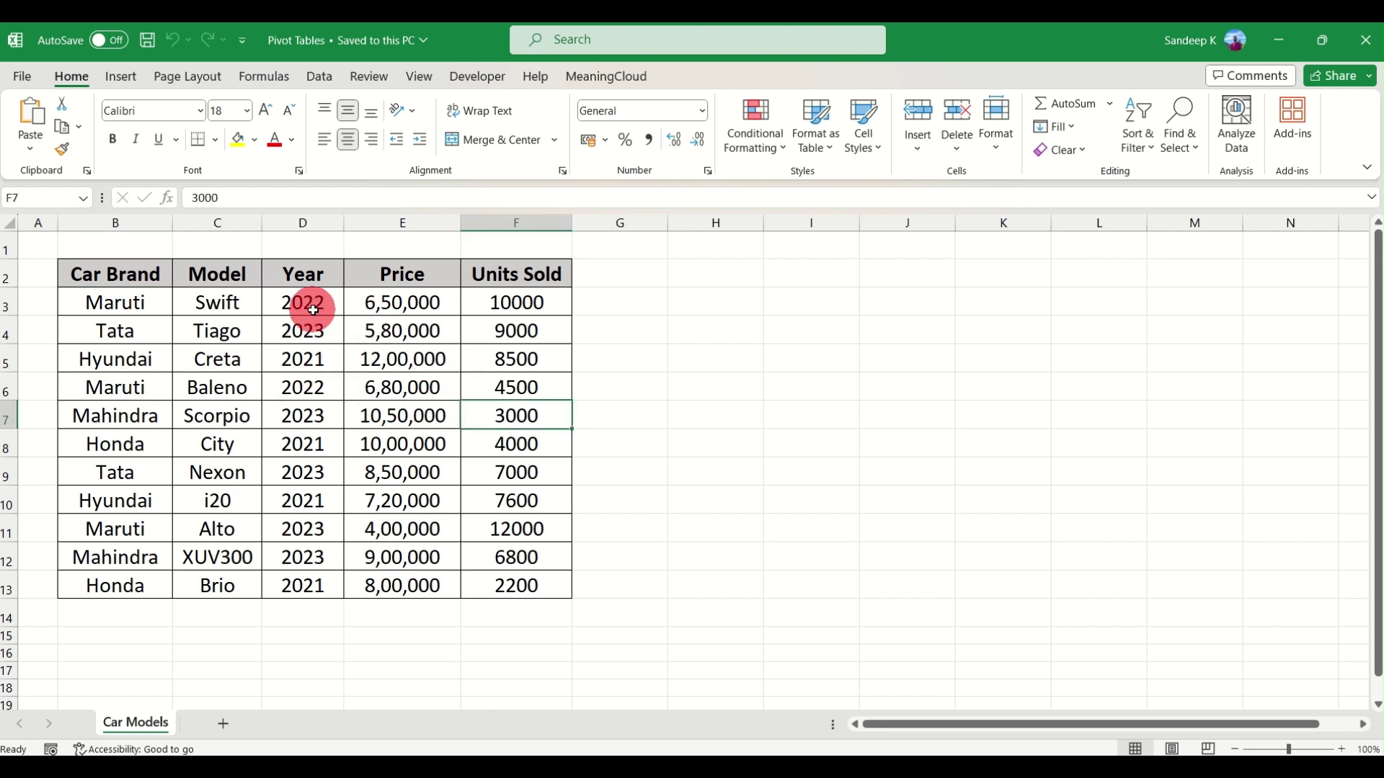
{"action": "left_click", "coordinate": [162, 359]}
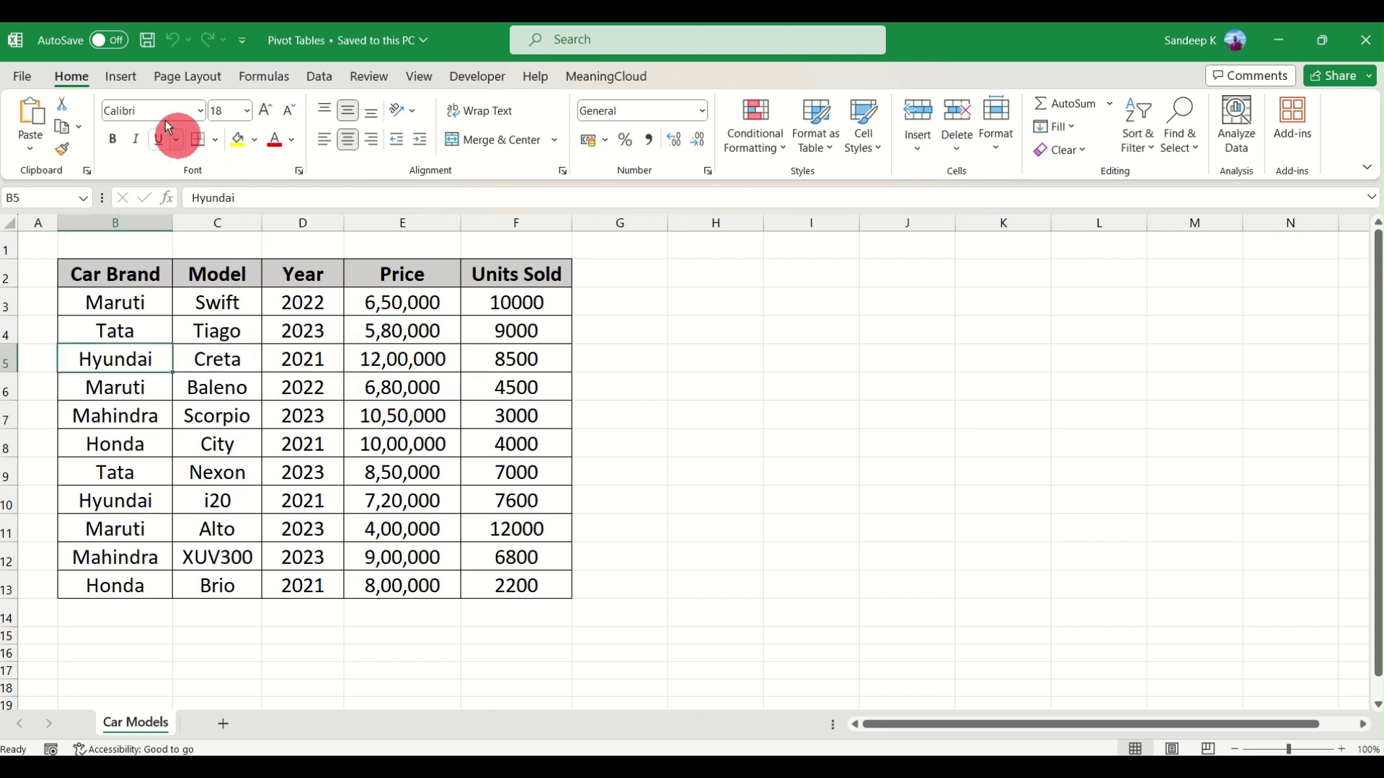
{"action": "left_click", "coordinate": [127, 78]}
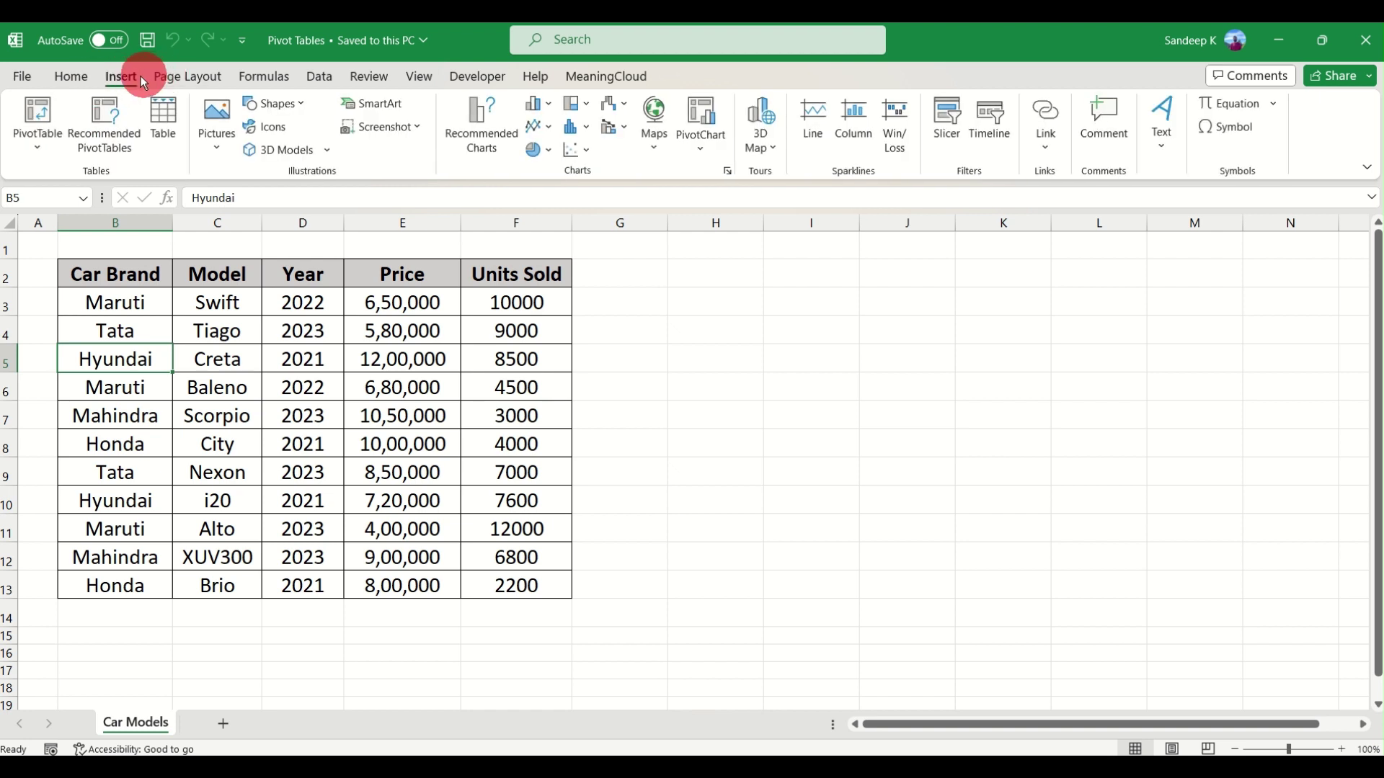
{"action": "left_click", "coordinate": [39, 115]}
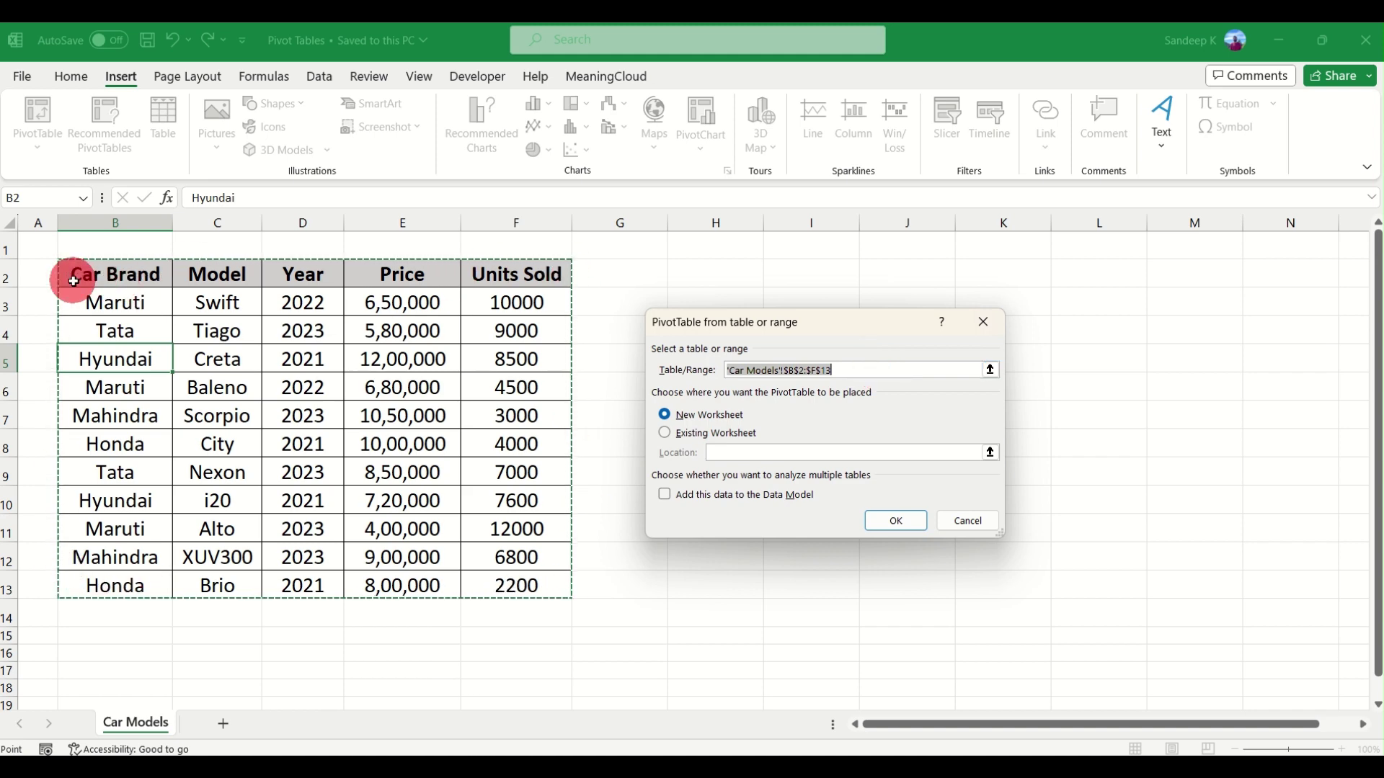
{"action": "left_click", "coordinate": [981, 323]}
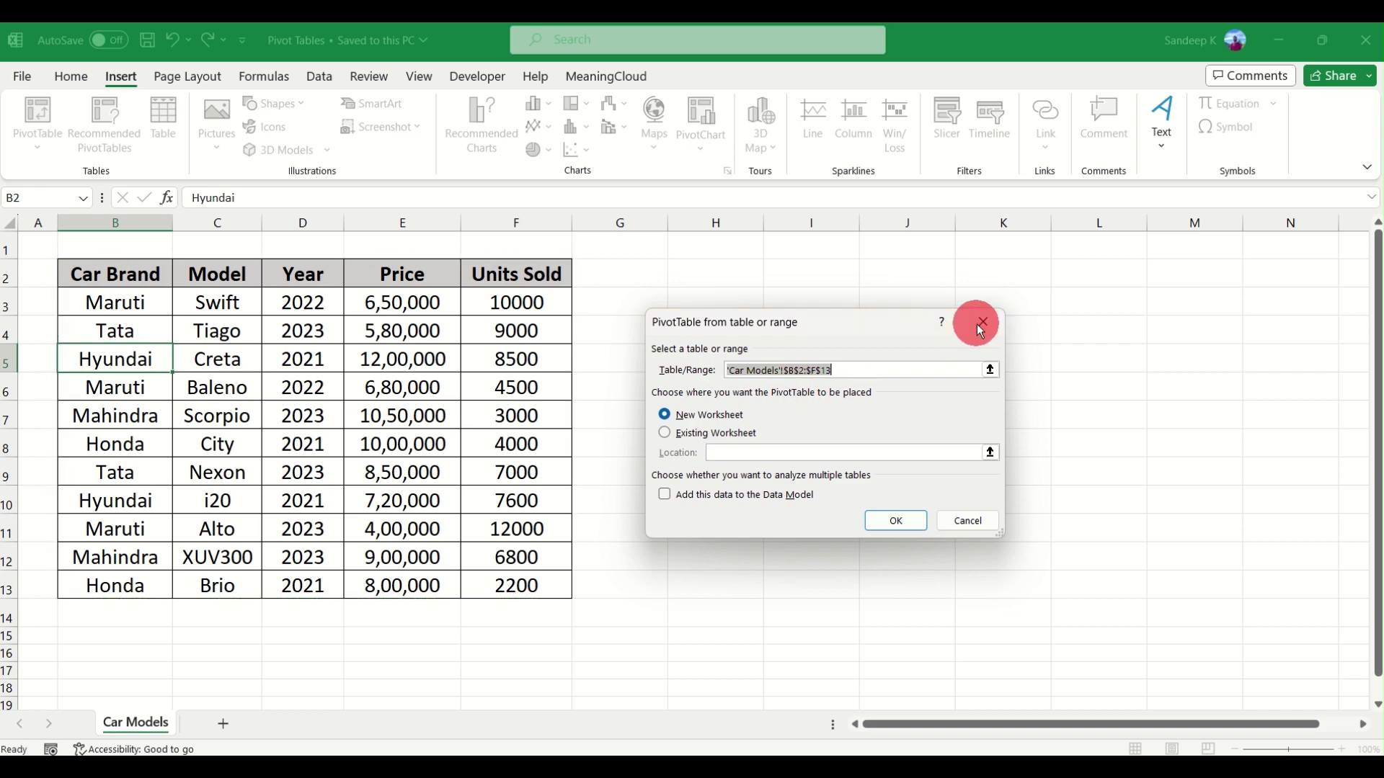
- Start a new PivotTable from empty cell H5 and set its source range to 'Car Models'!$B$2:$F$13
{"action": "left_click", "coordinate": [734, 349]}
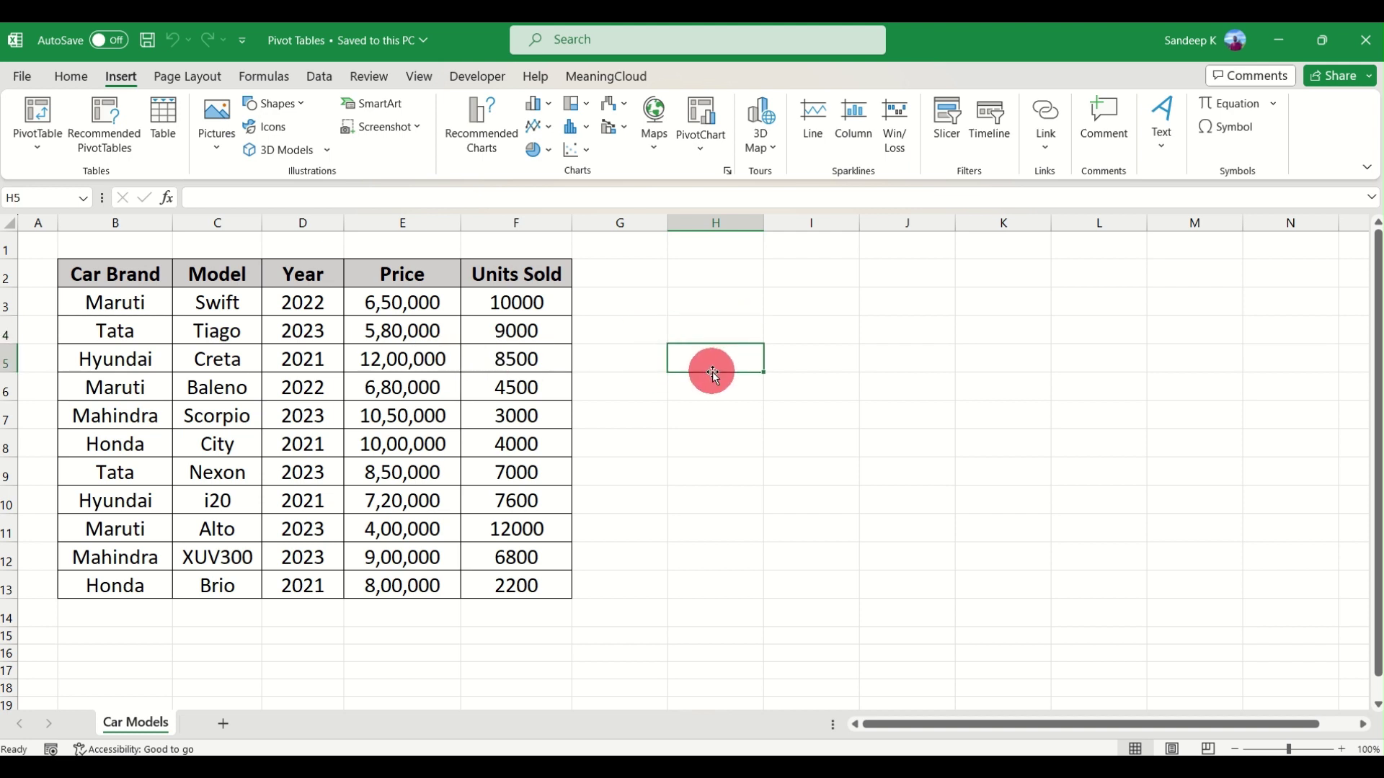
{"action": "left_click", "coordinate": [42, 121]}
{"action": "left_click_drag", "start_coordinate": [802, 329], "coordinate": [936, 318]}
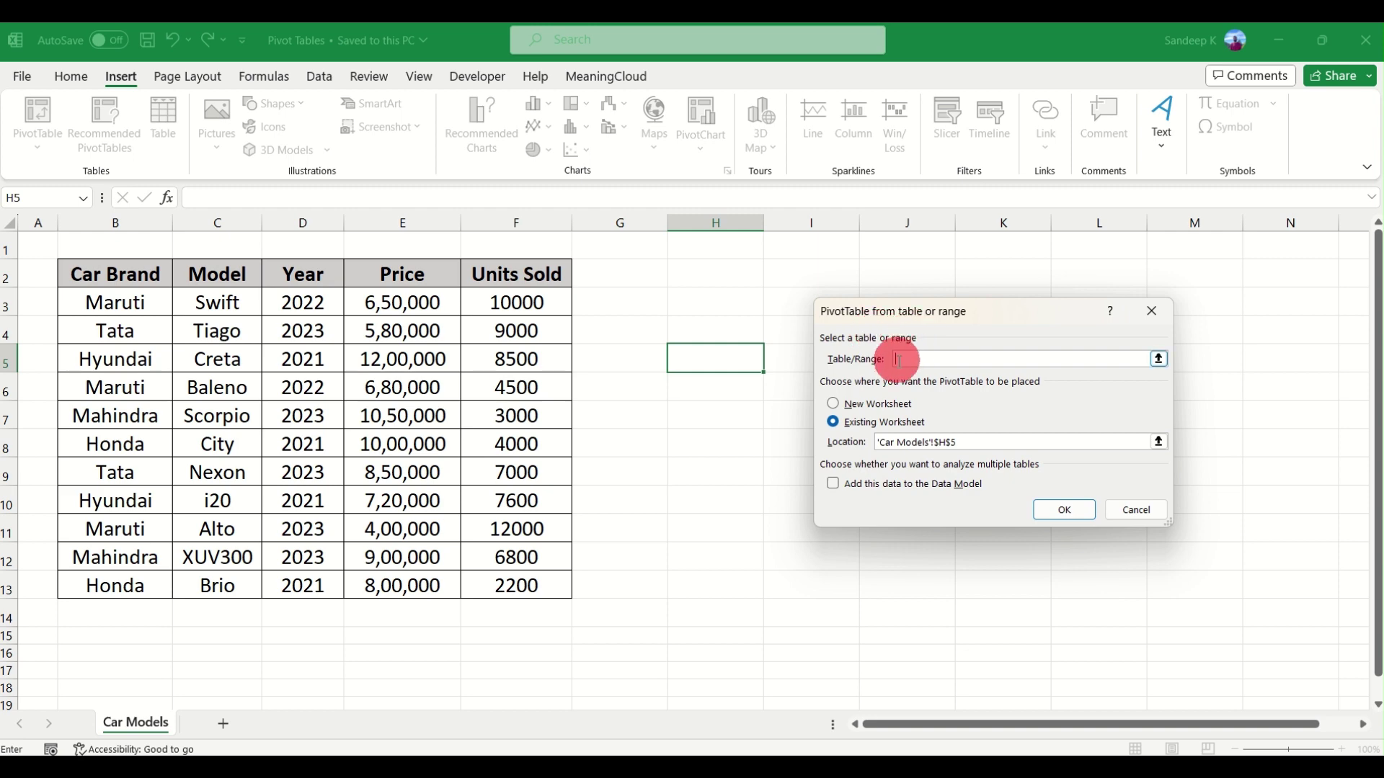
{"action": "left_click_drag", "start_coordinate": [108, 273], "coordinate": [523, 580]}
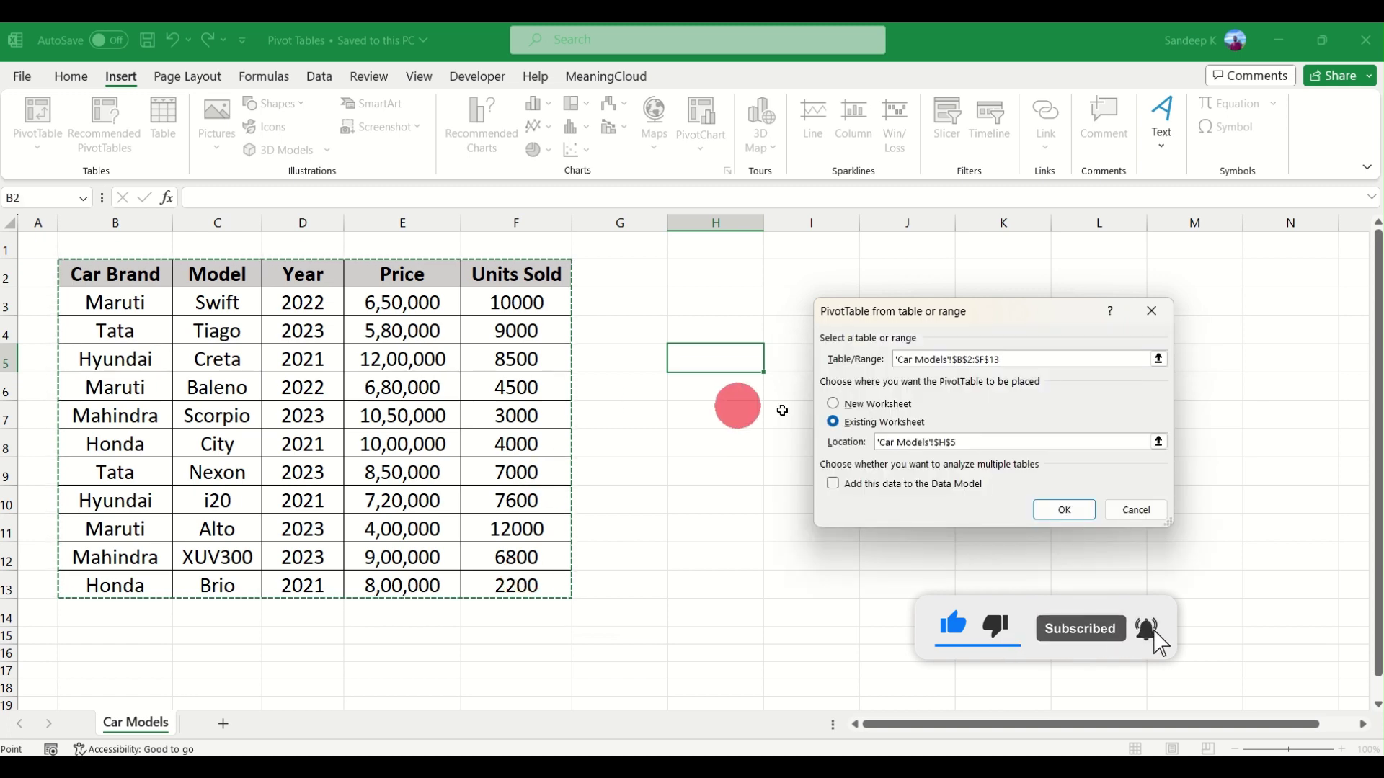
{"action": "left_click_drag", "start_coordinate": [927, 310], "coordinate": [921, 301]}
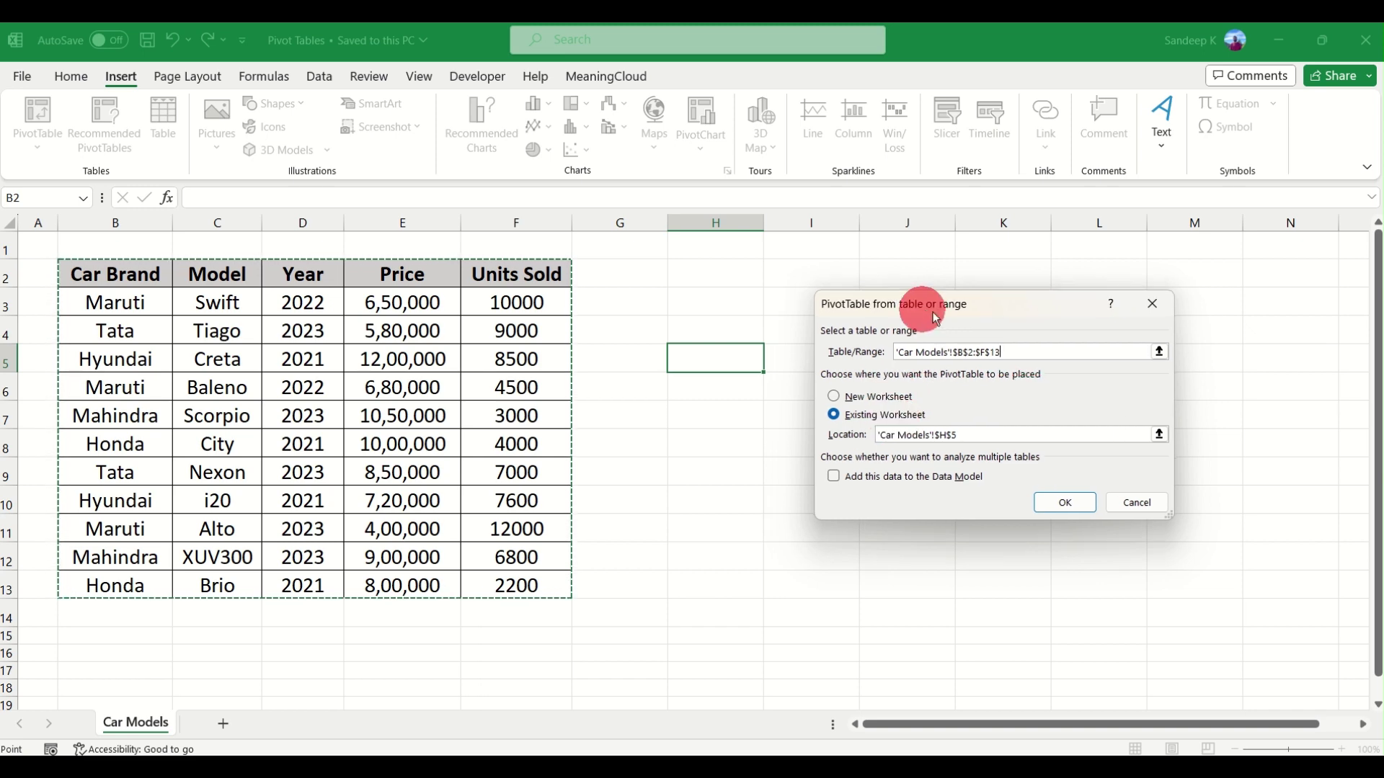
{"action": "left_click_drag", "start_coordinate": [928, 303], "coordinate": [950, 306]}
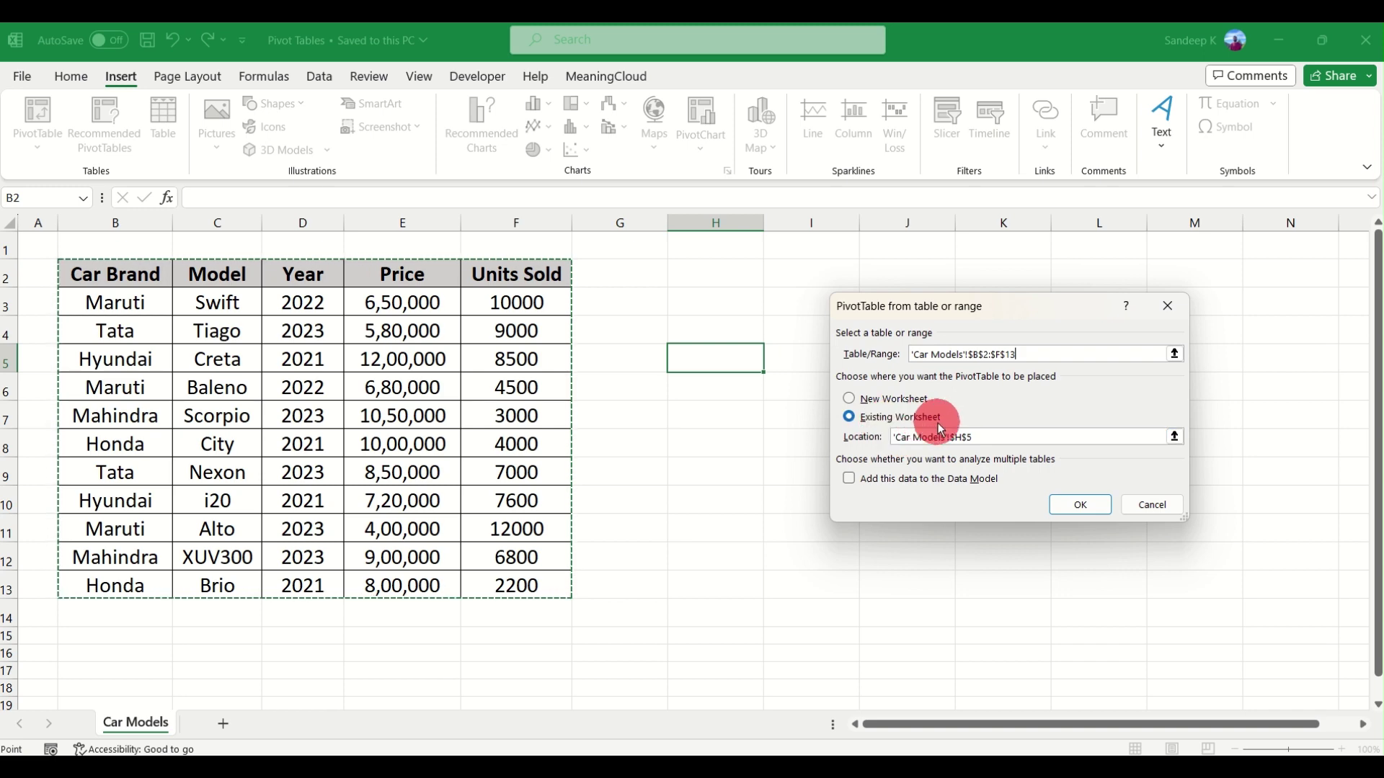
- Try cells such as H3 and H6 as the PivotTable's location on the existing worksheet, and clear the location
{"action": "left_click", "coordinate": [710, 300]}
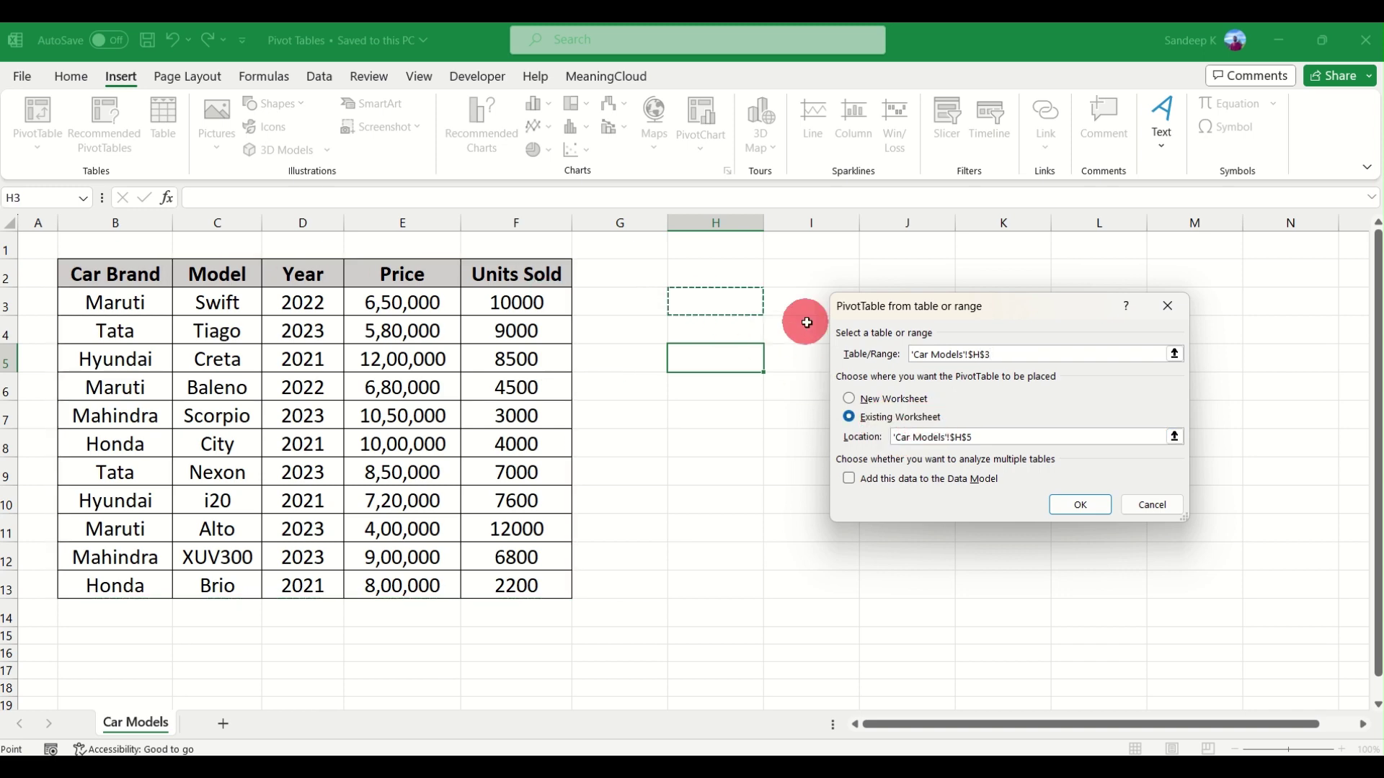
{"action": "key", "text": "ctrl+z"}
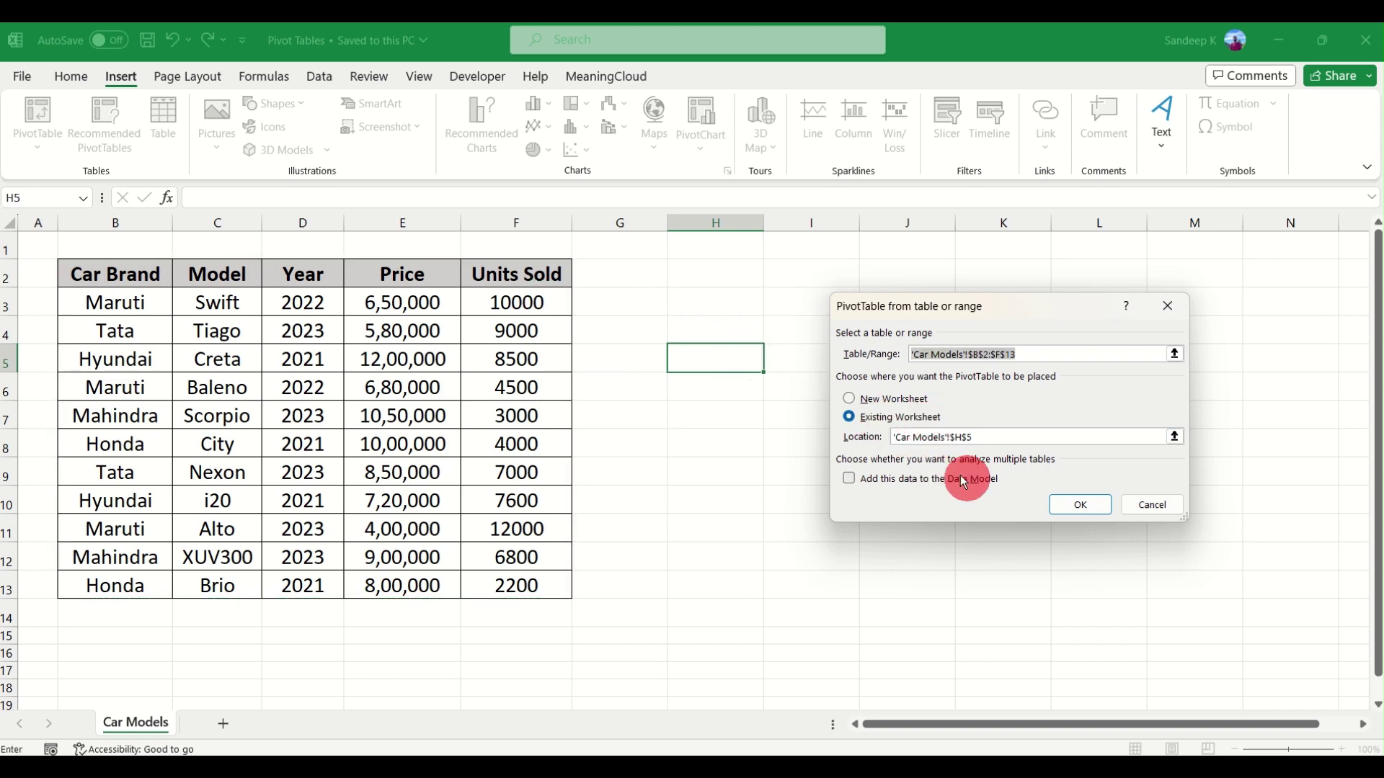
{"action": "left_click", "coordinate": [865, 418]}
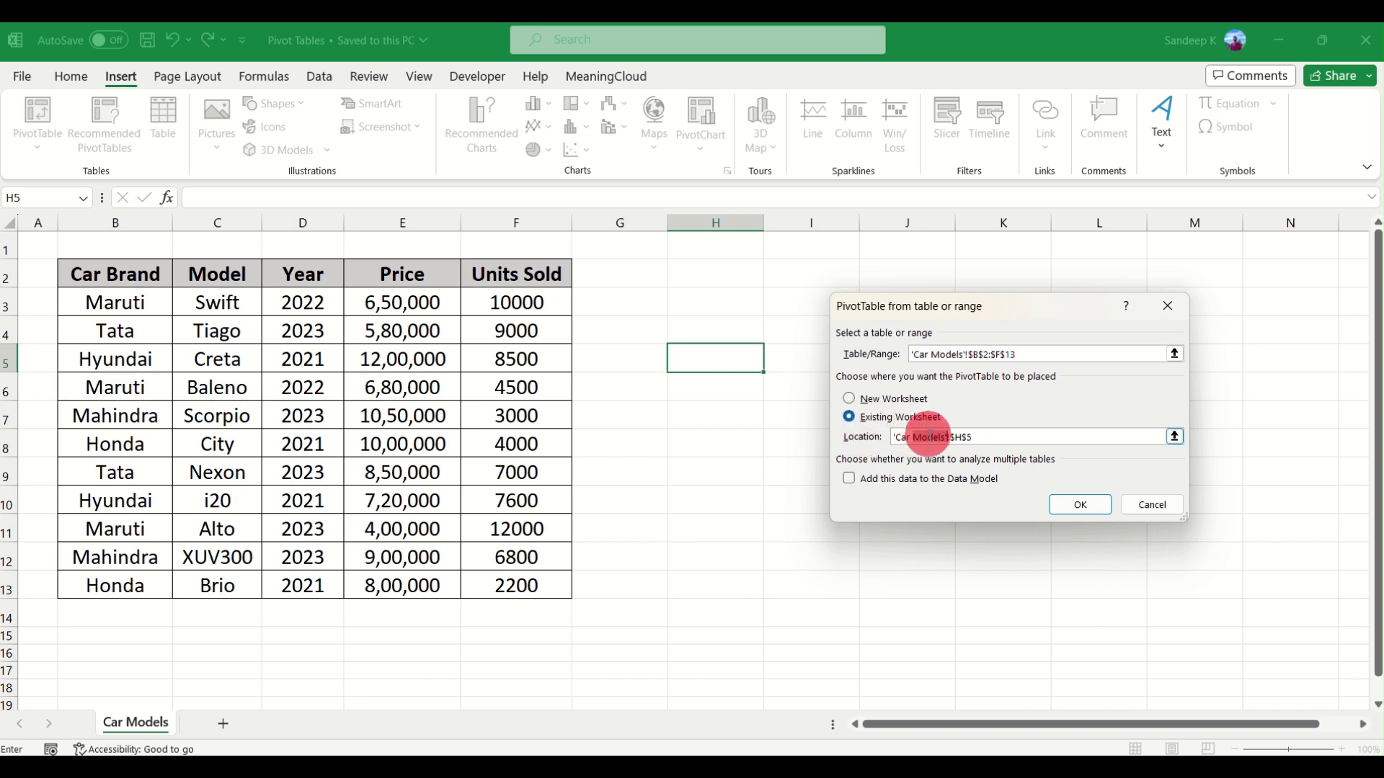
{"action": "left_click_drag", "start_coordinate": [976, 441], "coordinate": [855, 435]}
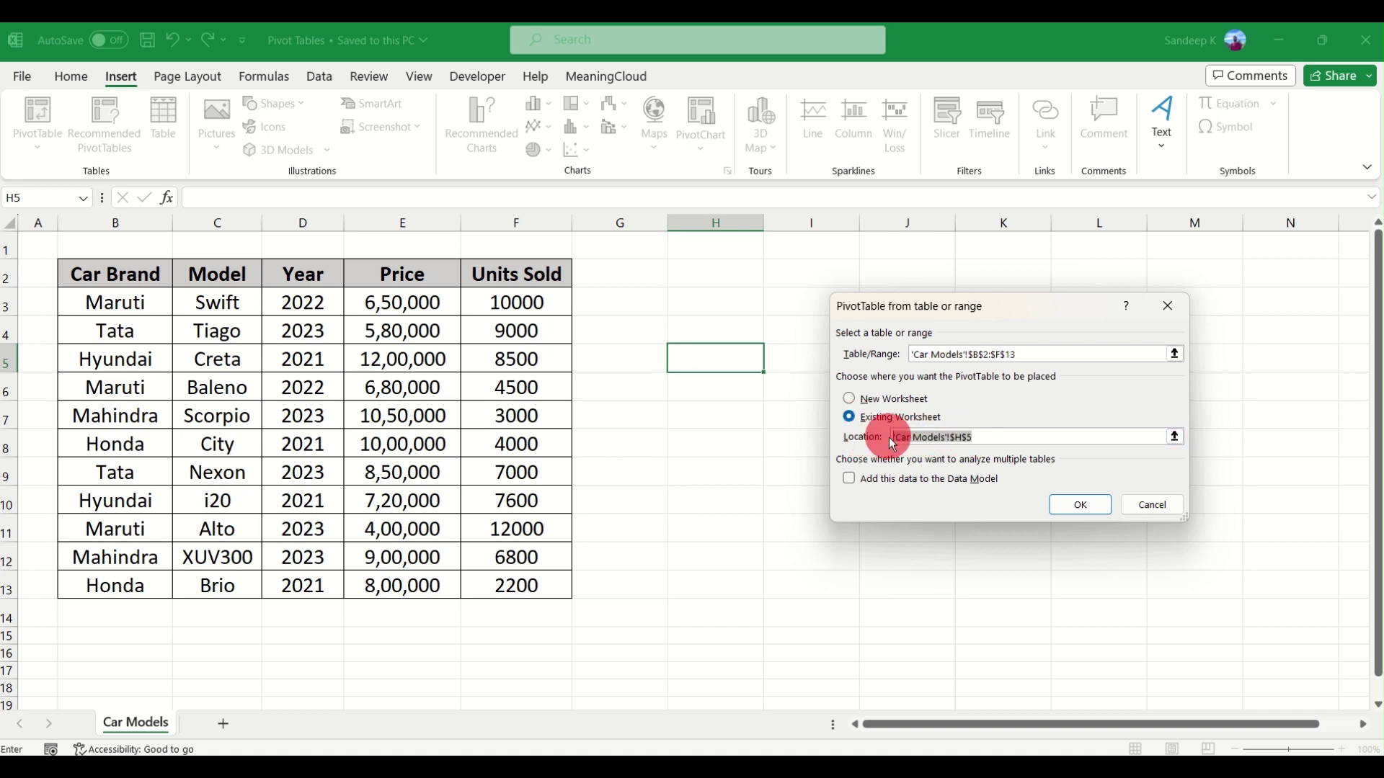
{"action": "key", "text": "BackSpace"}
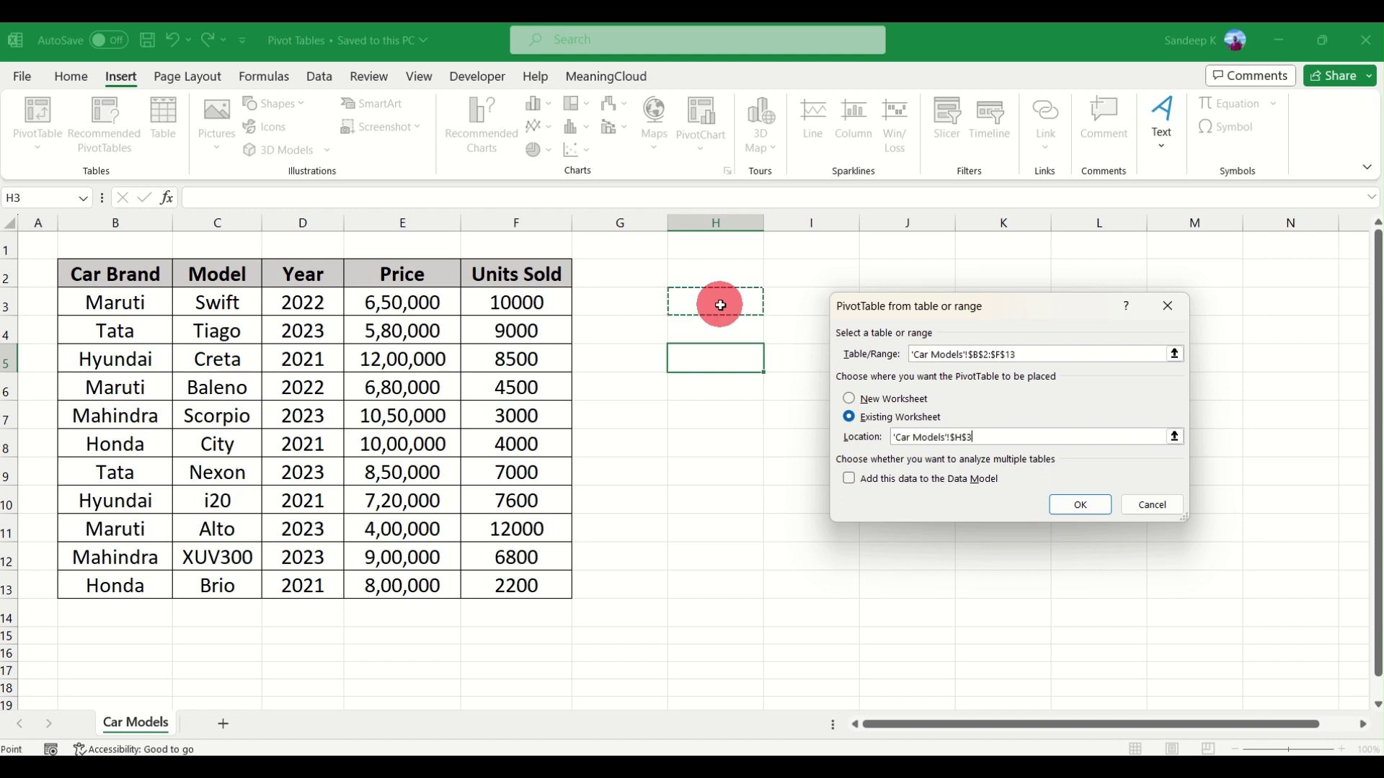
{"action": "left_click", "coordinate": [728, 392]}
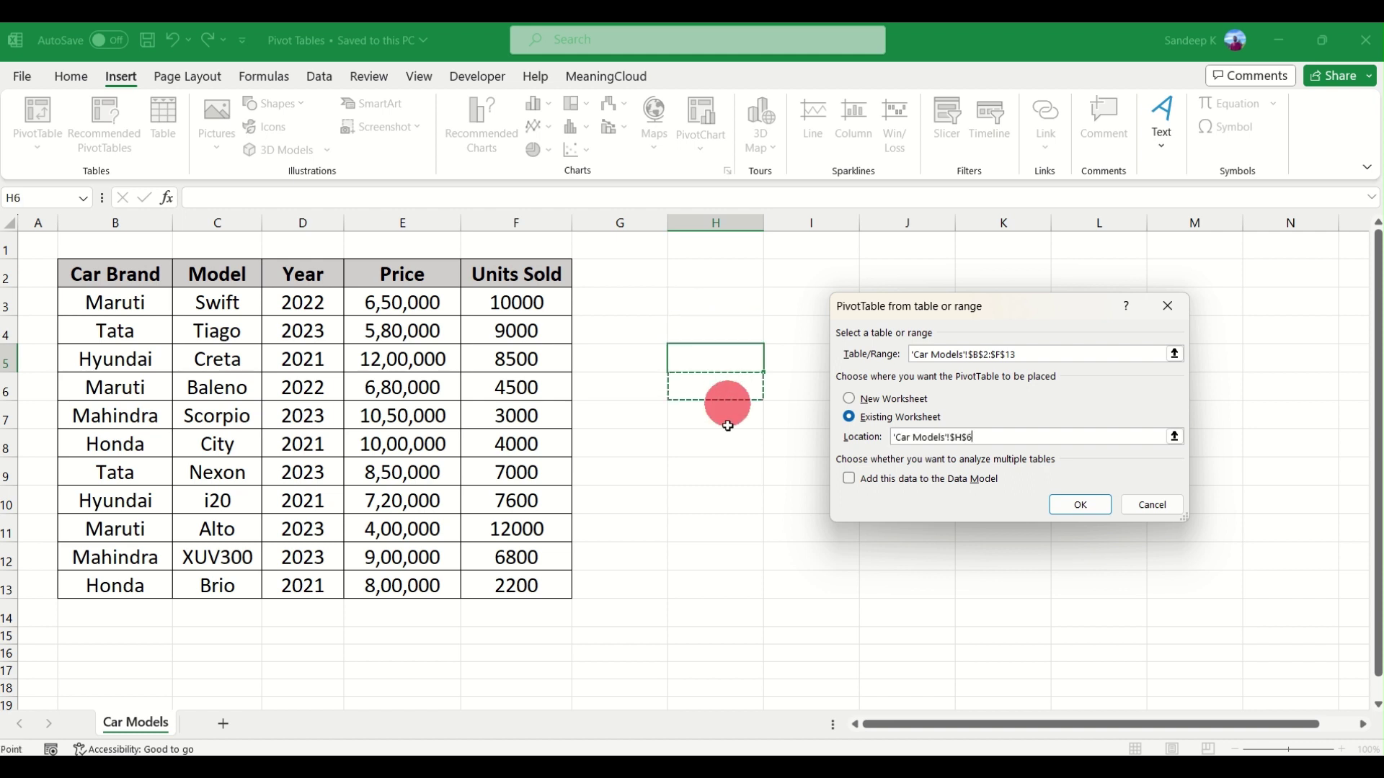
{"action": "left_click", "coordinate": [727, 444]}
{"action": "left_click", "coordinate": [730, 331]}
{"action": "left_click_drag", "start_coordinate": [975, 438], "coordinate": [877, 439]}
{"action": "key", "text": "BackSpace"}
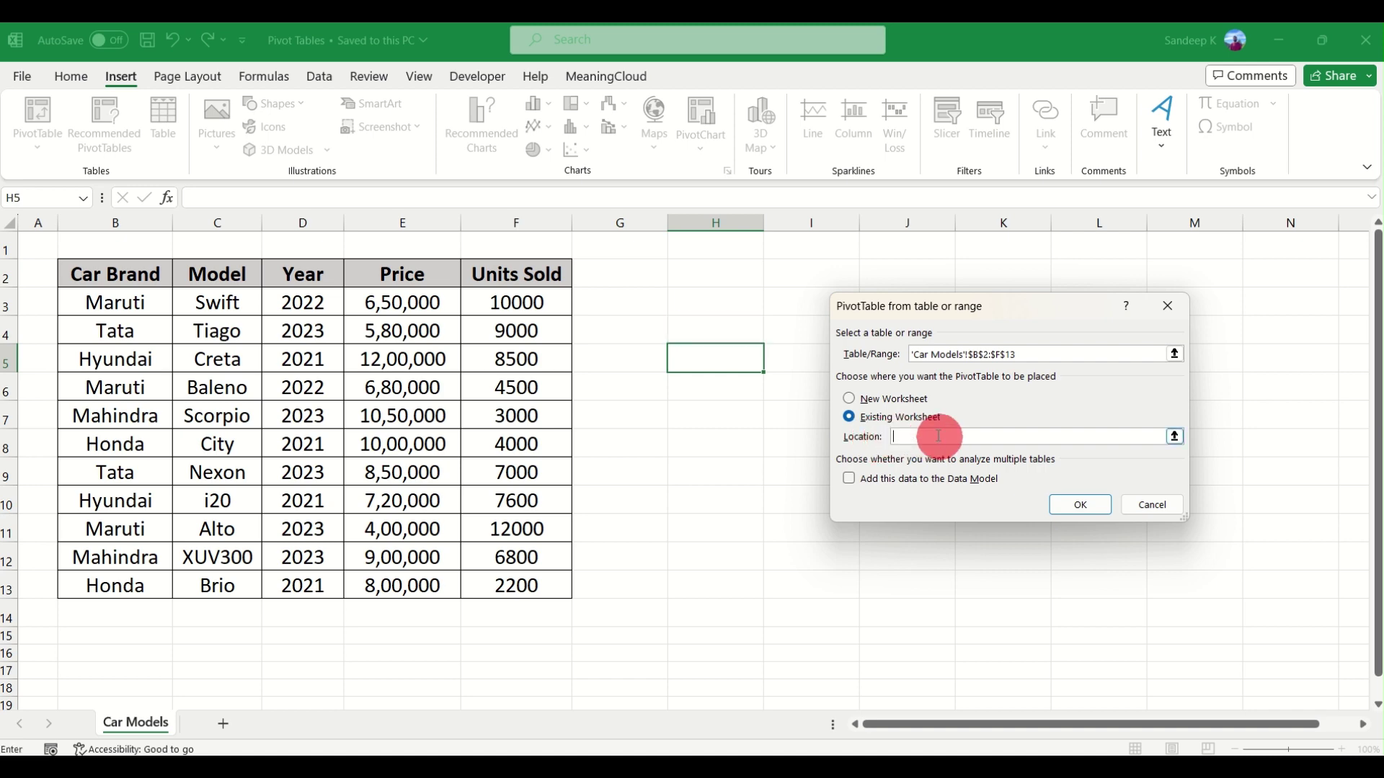
- Choose a new worksheet as the PivotTable's destination and create the empty PivotTable
{"action": "left_click", "coordinate": [849, 400]}
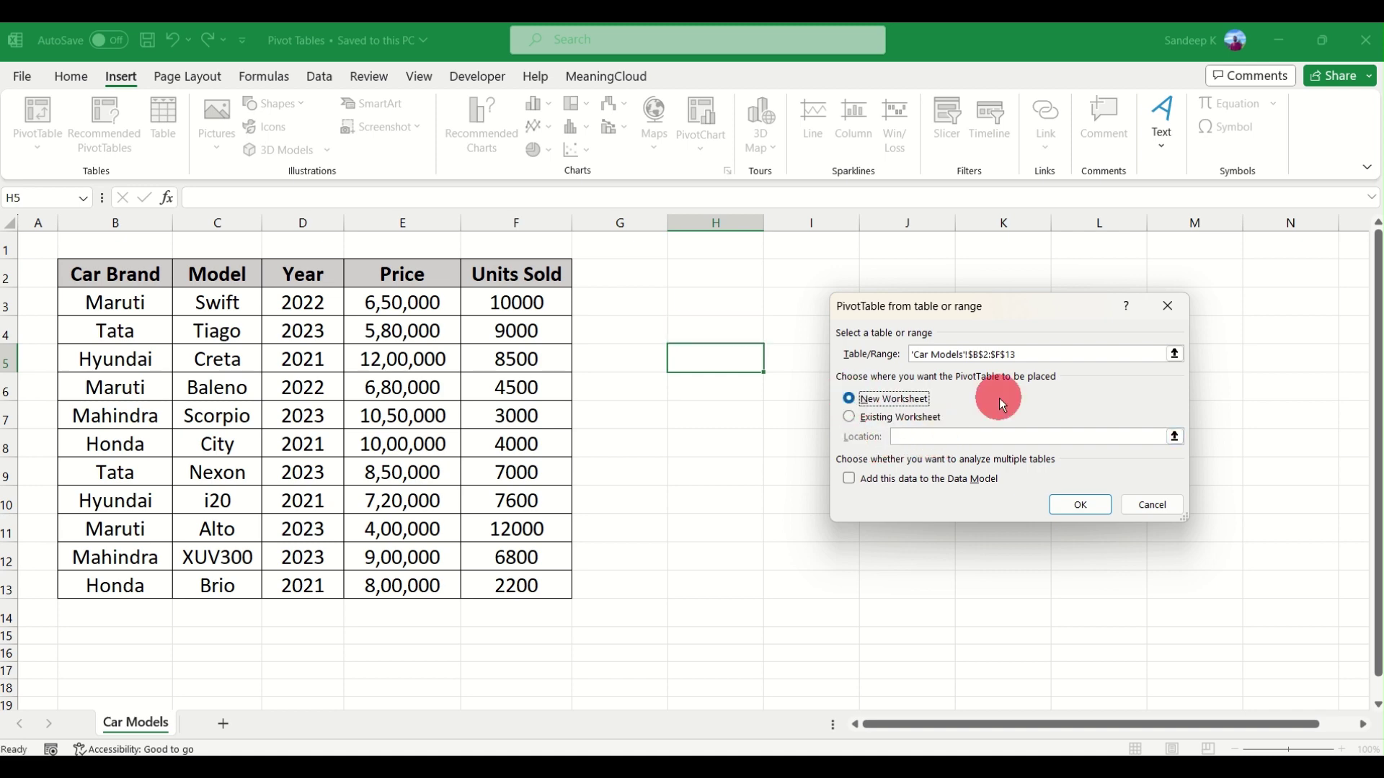
{"action": "left_click_drag", "start_coordinate": [989, 309], "coordinate": [924, 288]}
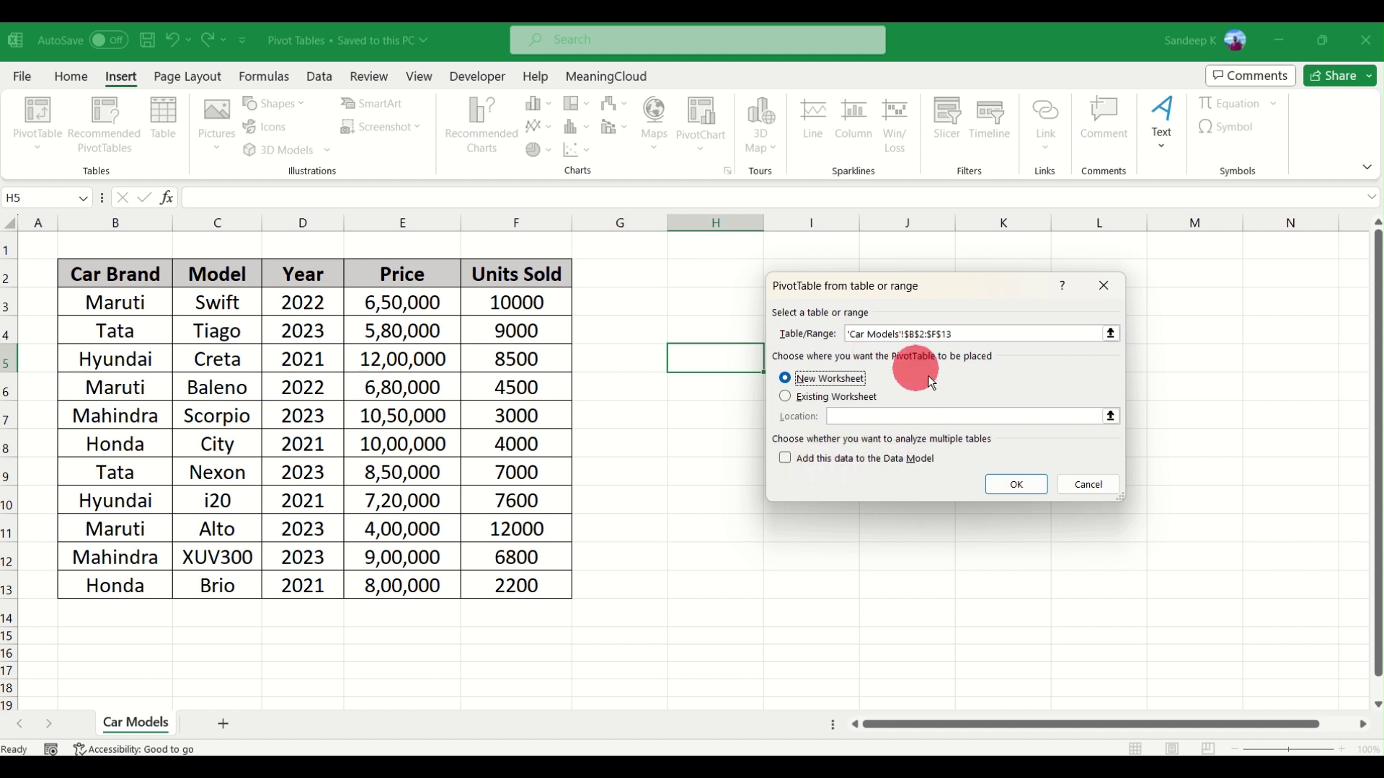
{"action": "left_click", "coordinate": [1023, 486]}
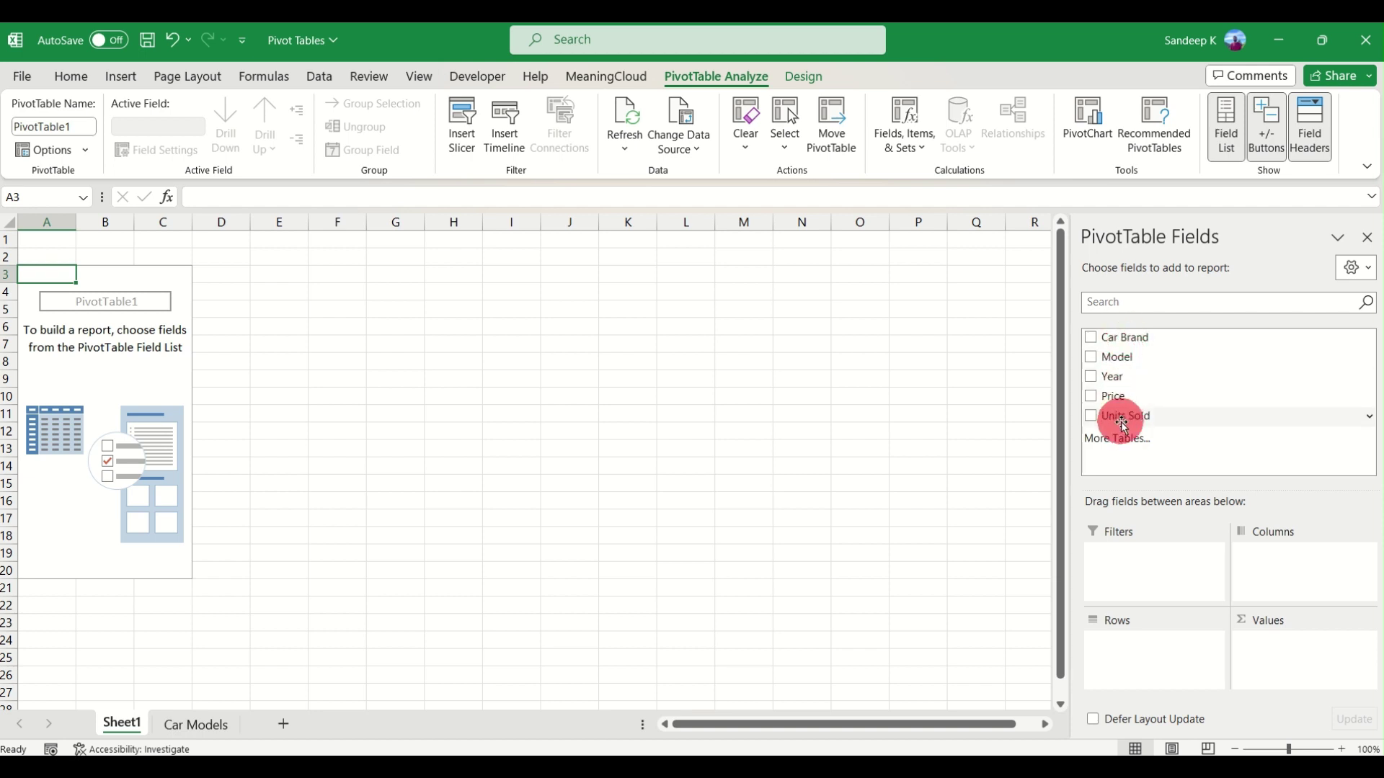
{"action": "left_click_drag", "start_coordinate": [1123, 425], "coordinate": [1308, 667]}
{"action": "left_click", "coordinate": [1132, 360]}
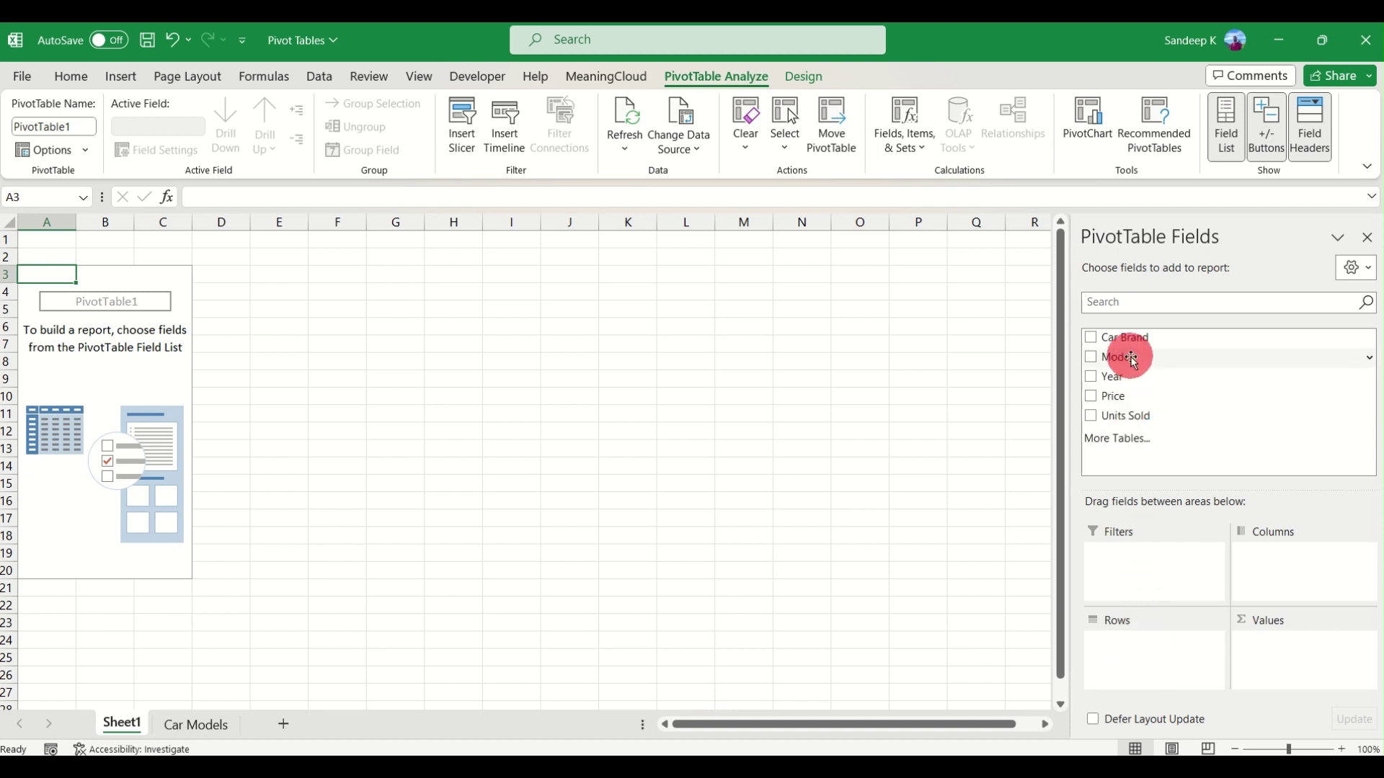
{"action": "left_click_drag", "start_coordinate": [1132, 361], "coordinate": [1185, 538]}
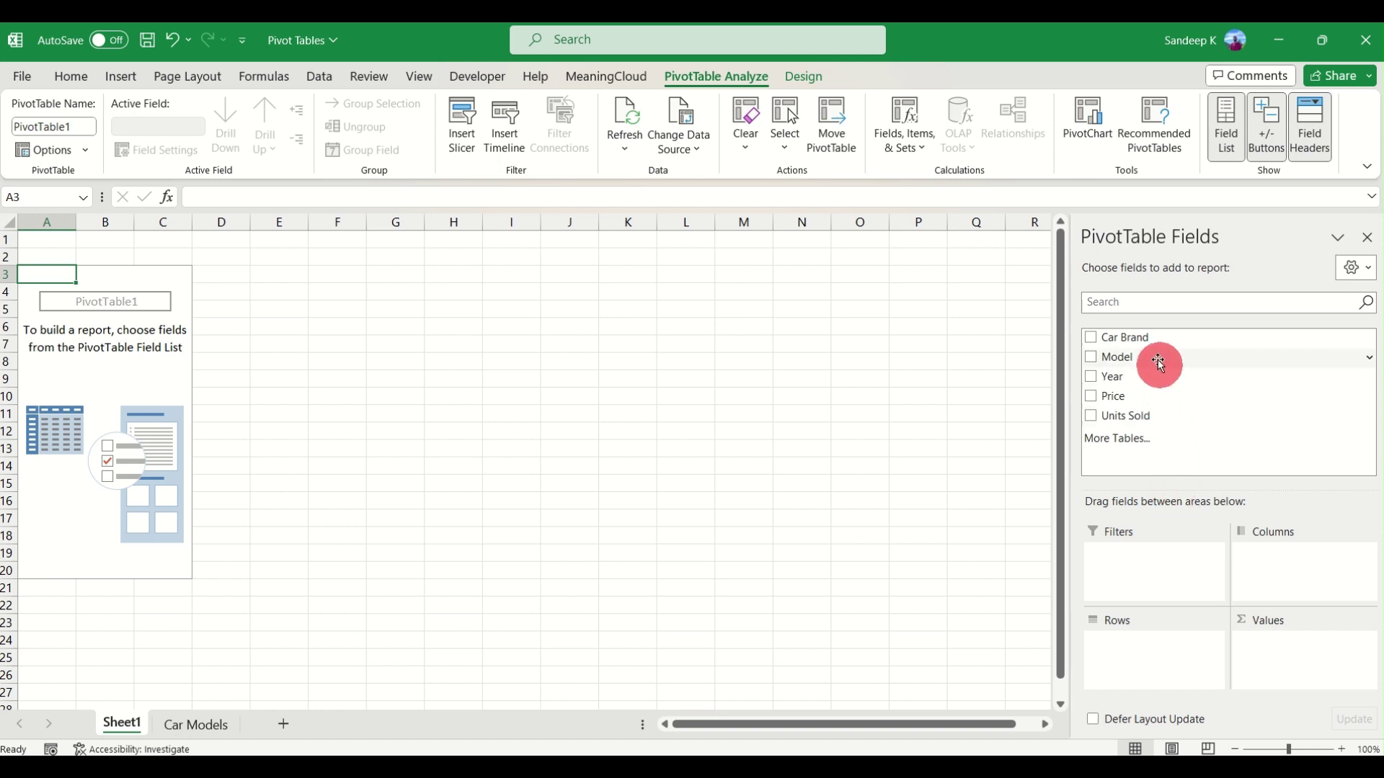
- Add Car Brand to the PivotTable's row fields, with Model nested beneath it
{"action": "left_click_drag", "start_coordinate": [1141, 345], "coordinate": [1158, 661]}
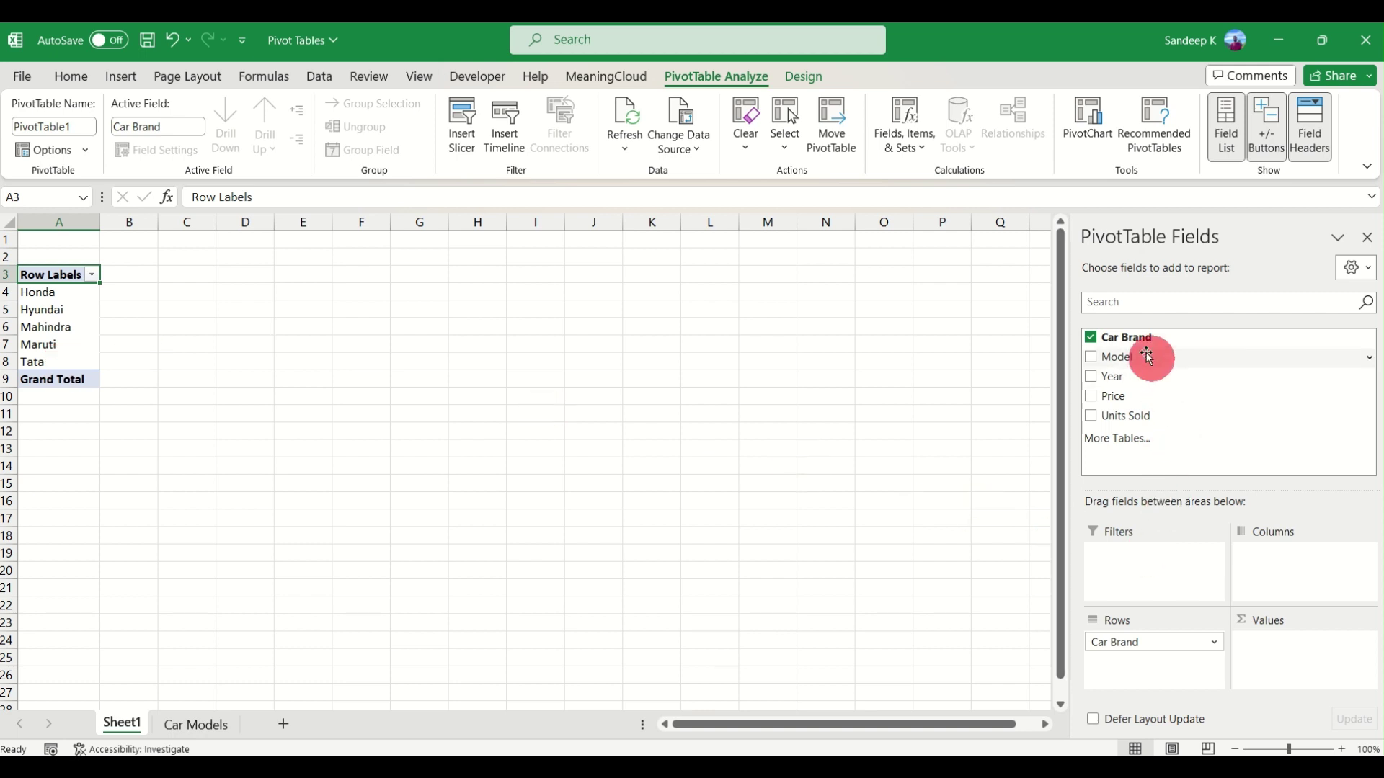
{"action": "left_click_drag", "start_coordinate": [1134, 358], "coordinate": [1155, 665]}
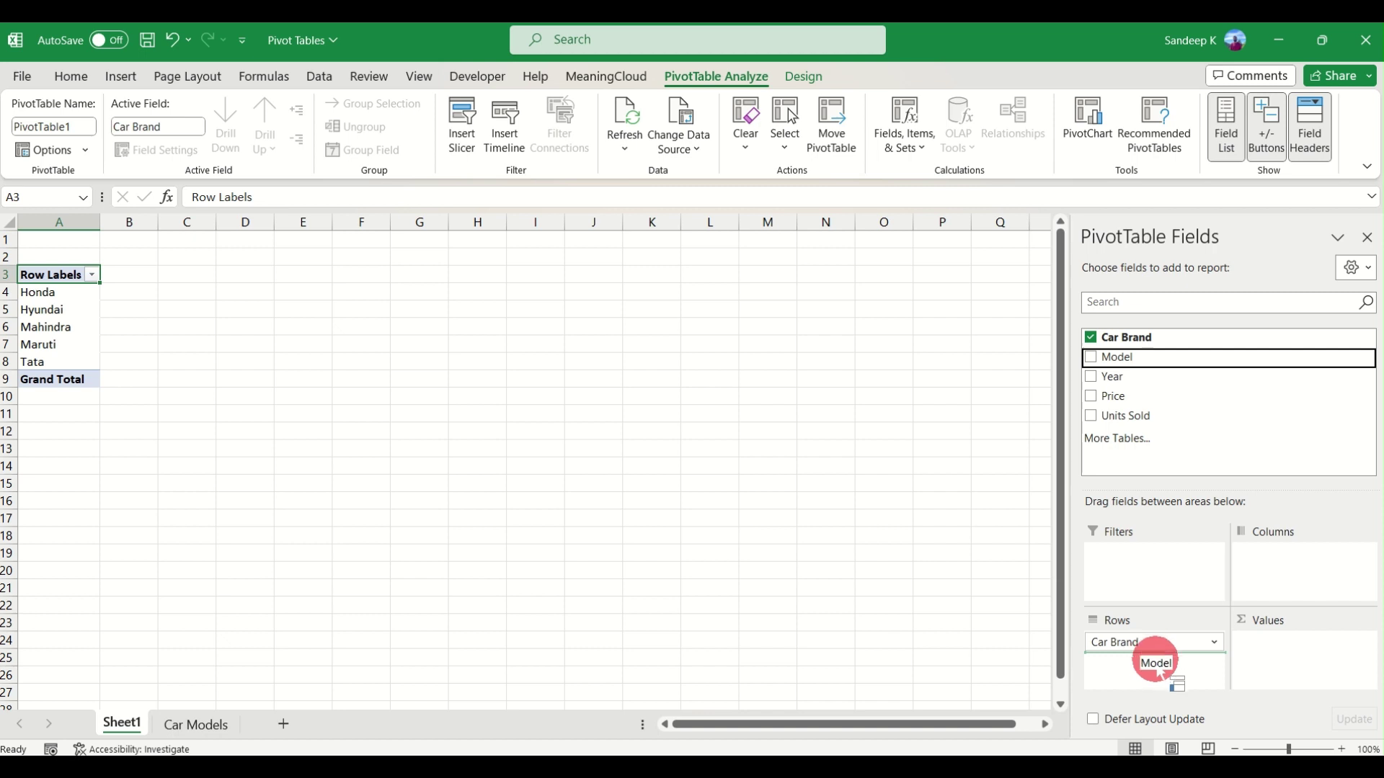
{"action": "left_click_drag", "start_coordinate": [1161, 673], "coordinate": [1158, 664]}
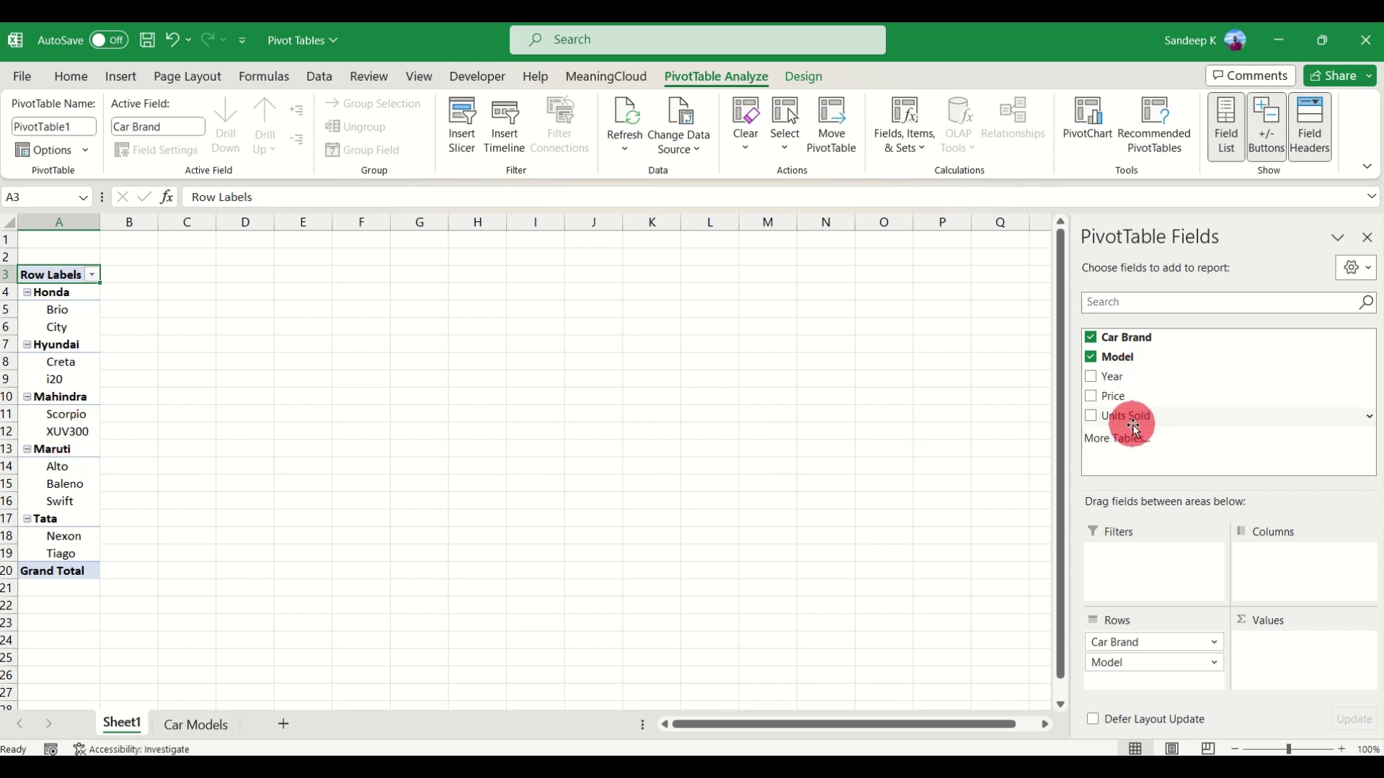
- Add Units Sold to the PivotTable's values and Year to its report filters
{"action": "left_click_drag", "start_coordinate": [1136, 417], "coordinate": [1313, 657]}
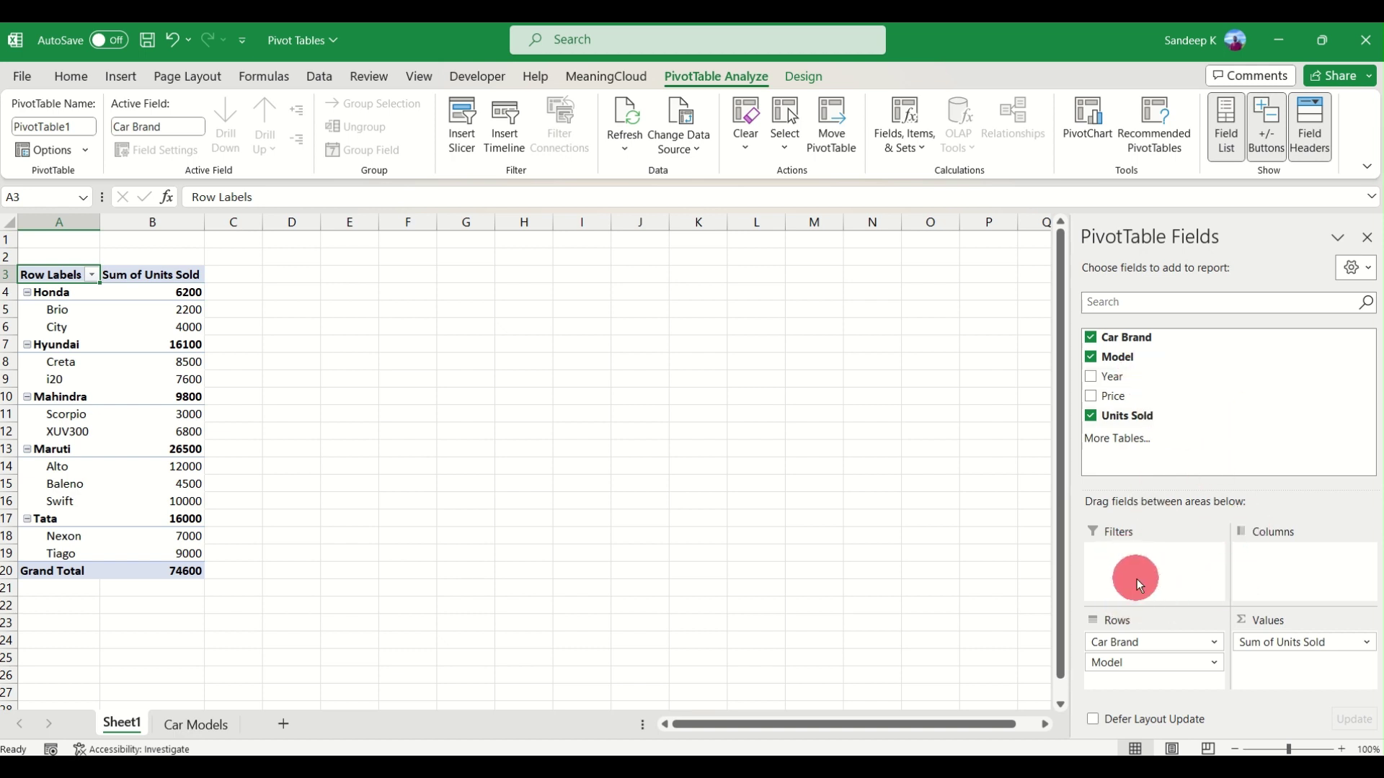
{"action": "left_click_drag", "start_coordinate": [1125, 386], "coordinate": [1161, 575]}
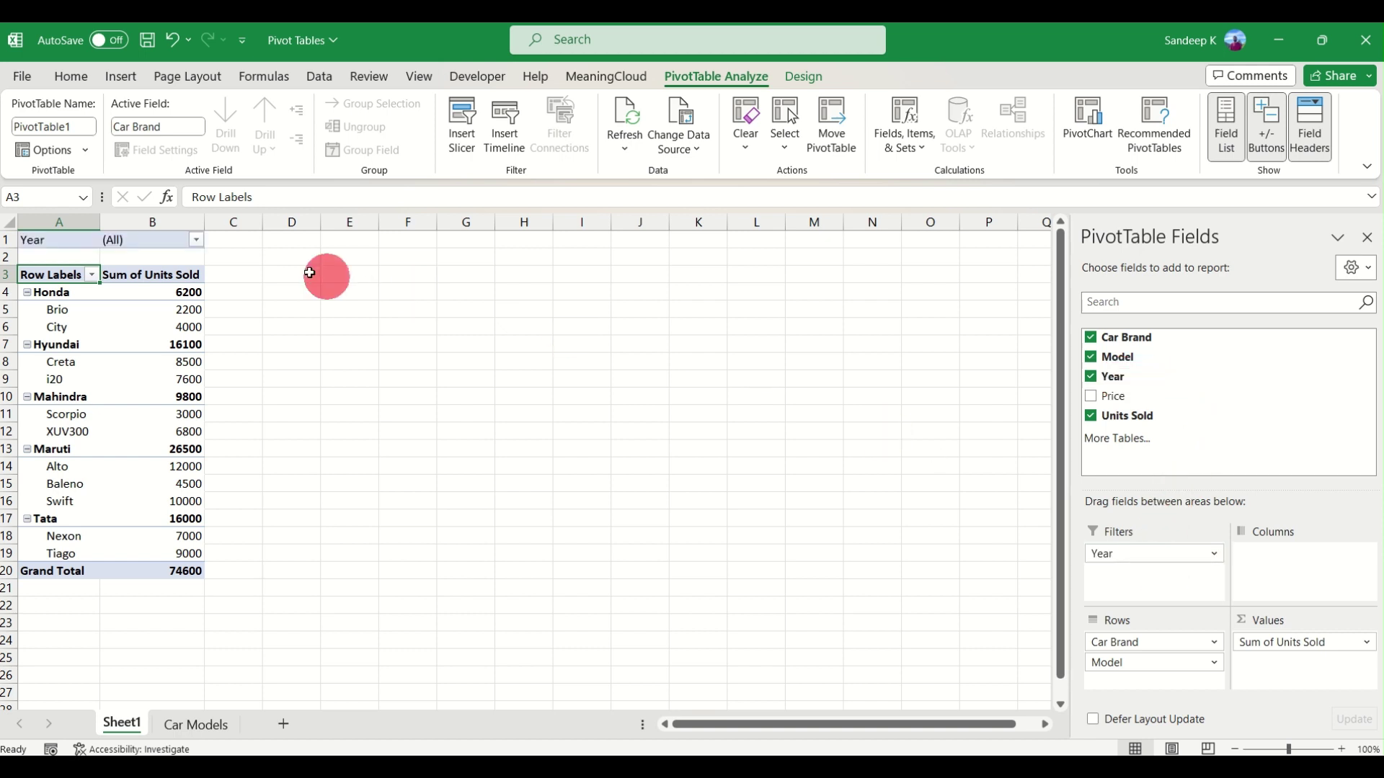
- Filter the PivotTable by Year to show only 2021
{"action": "left_click", "coordinate": [197, 241]}
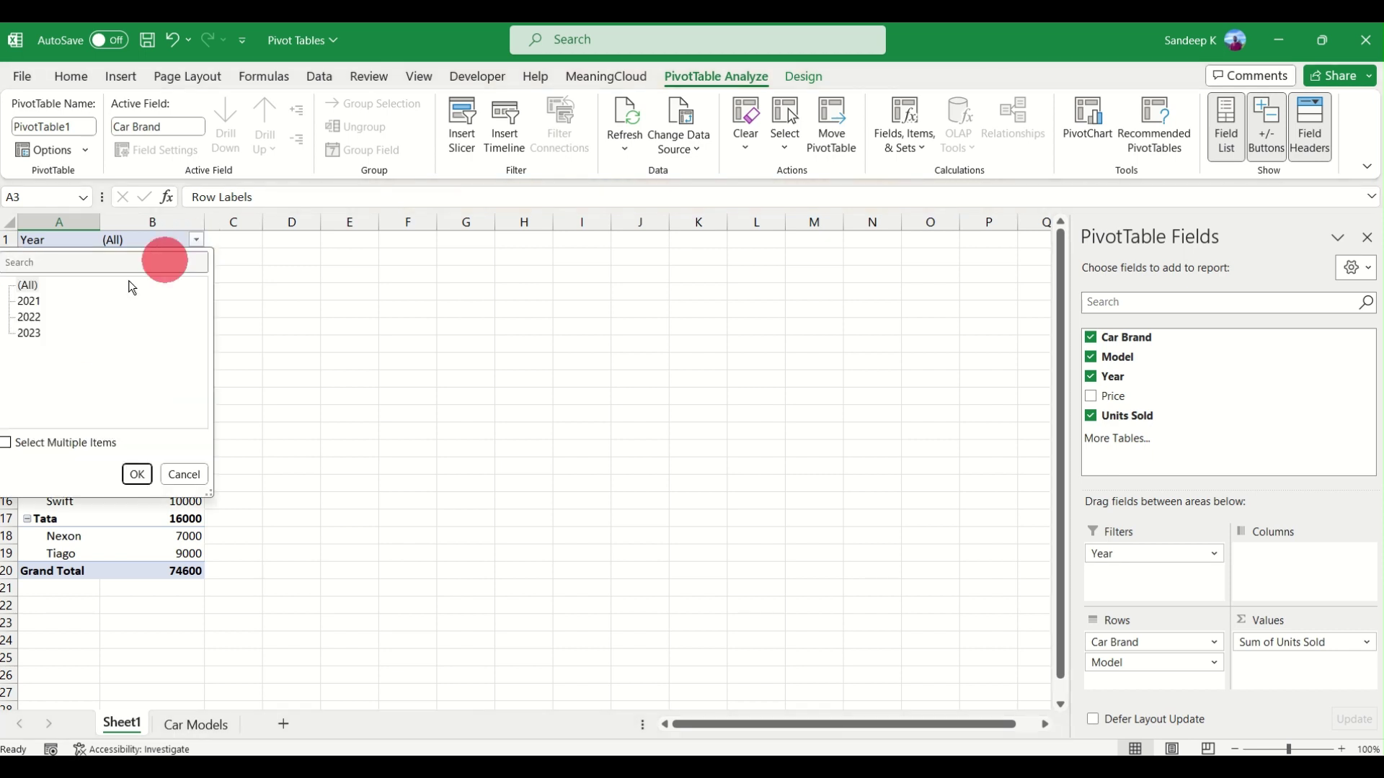
{"action": "left_click", "coordinate": [33, 307]}
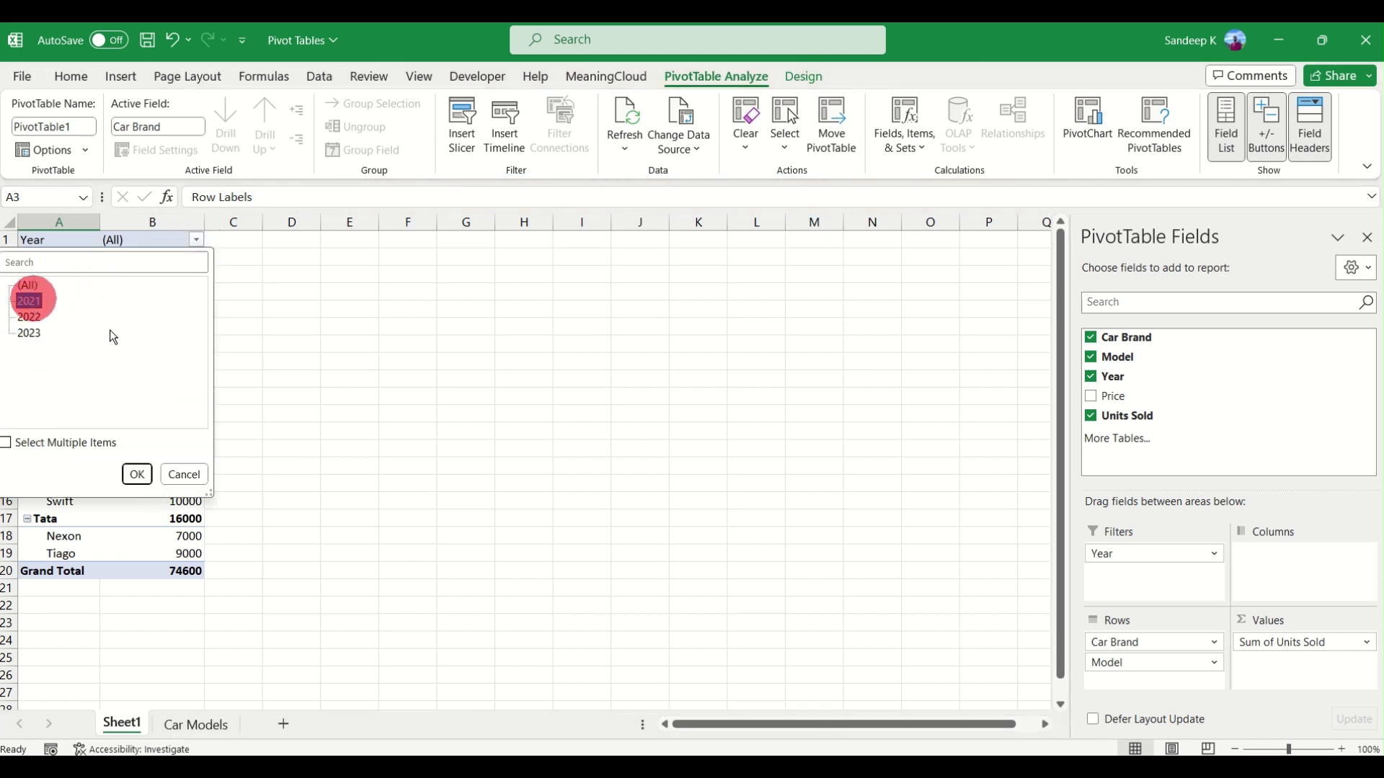
{"action": "left_click", "coordinate": [138, 475]}
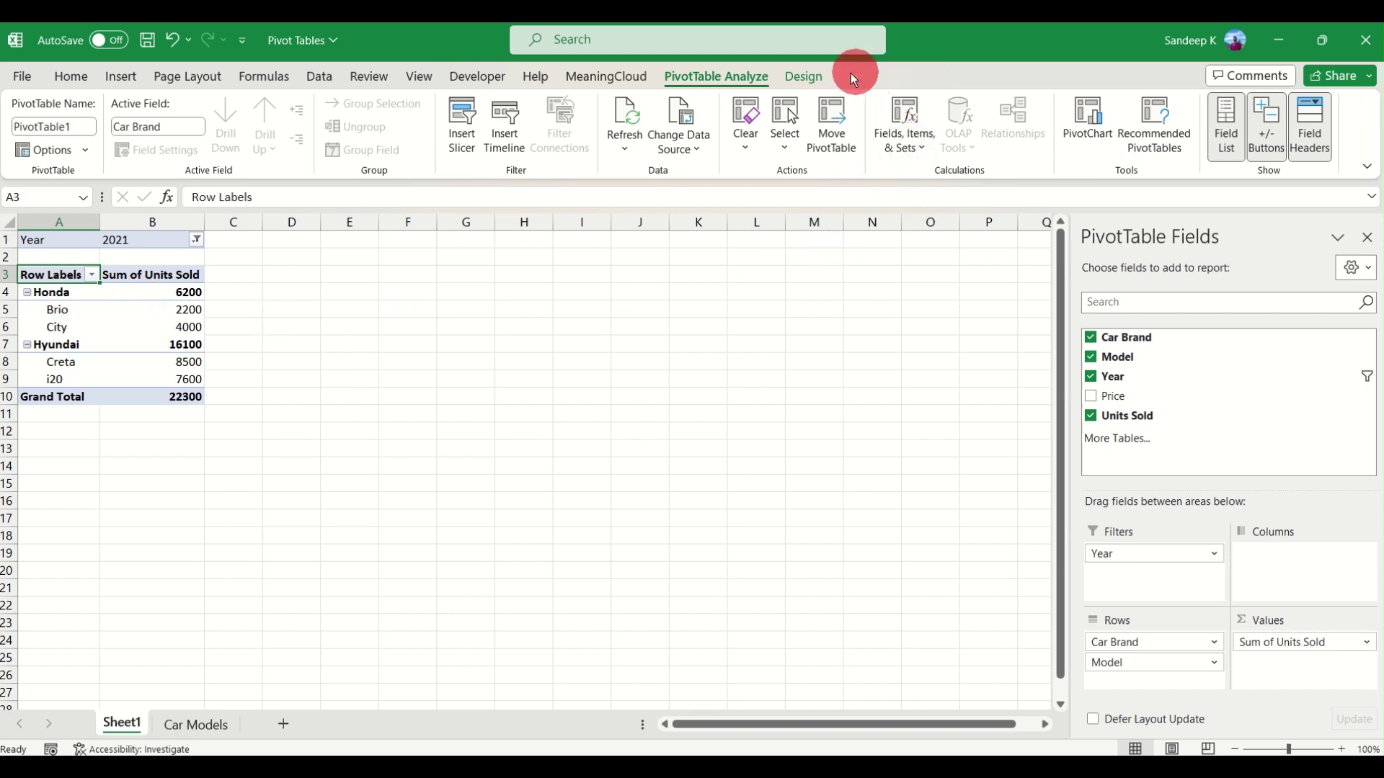
- Change the PivotTable's report layout to Tabular Form
{"action": "left_click", "coordinate": [810, 76]}
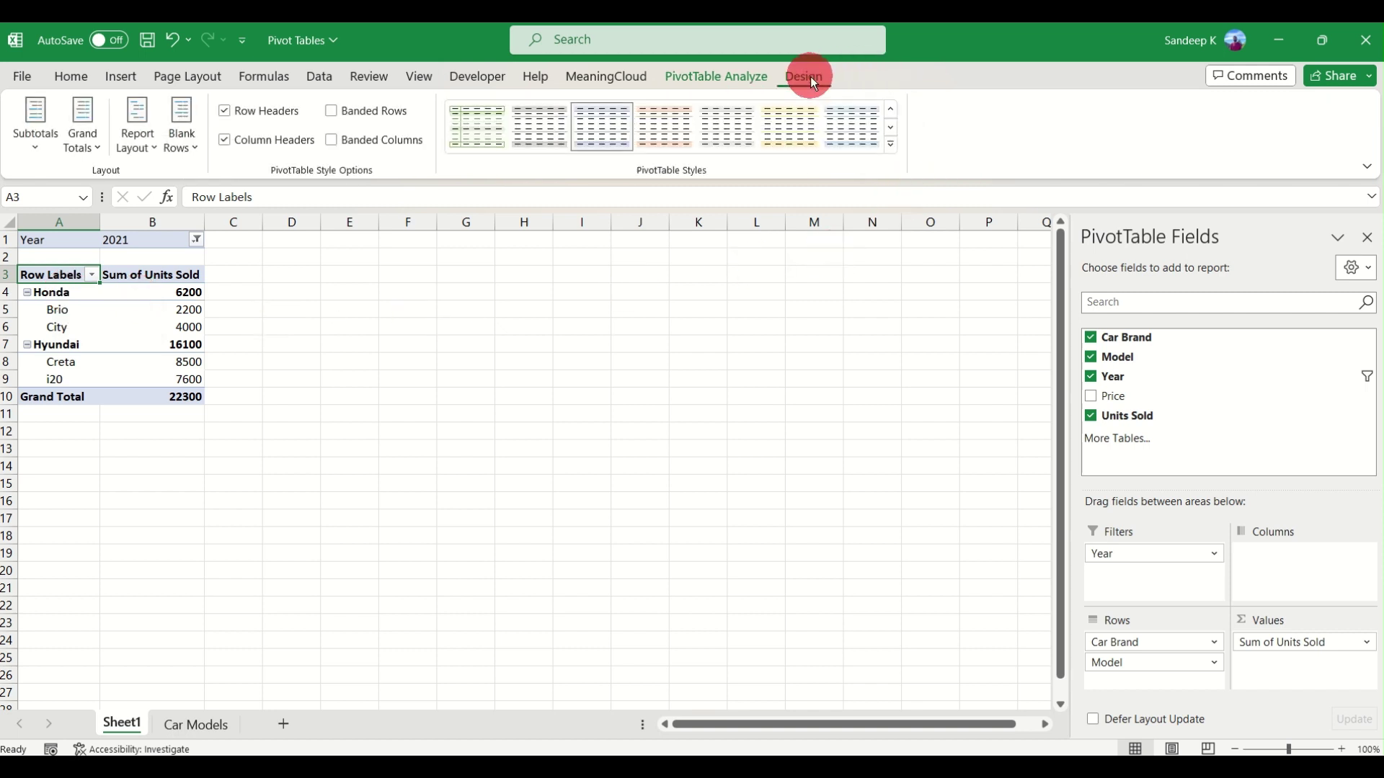
{"action": "left_click", "coordinate": [141, 147]}
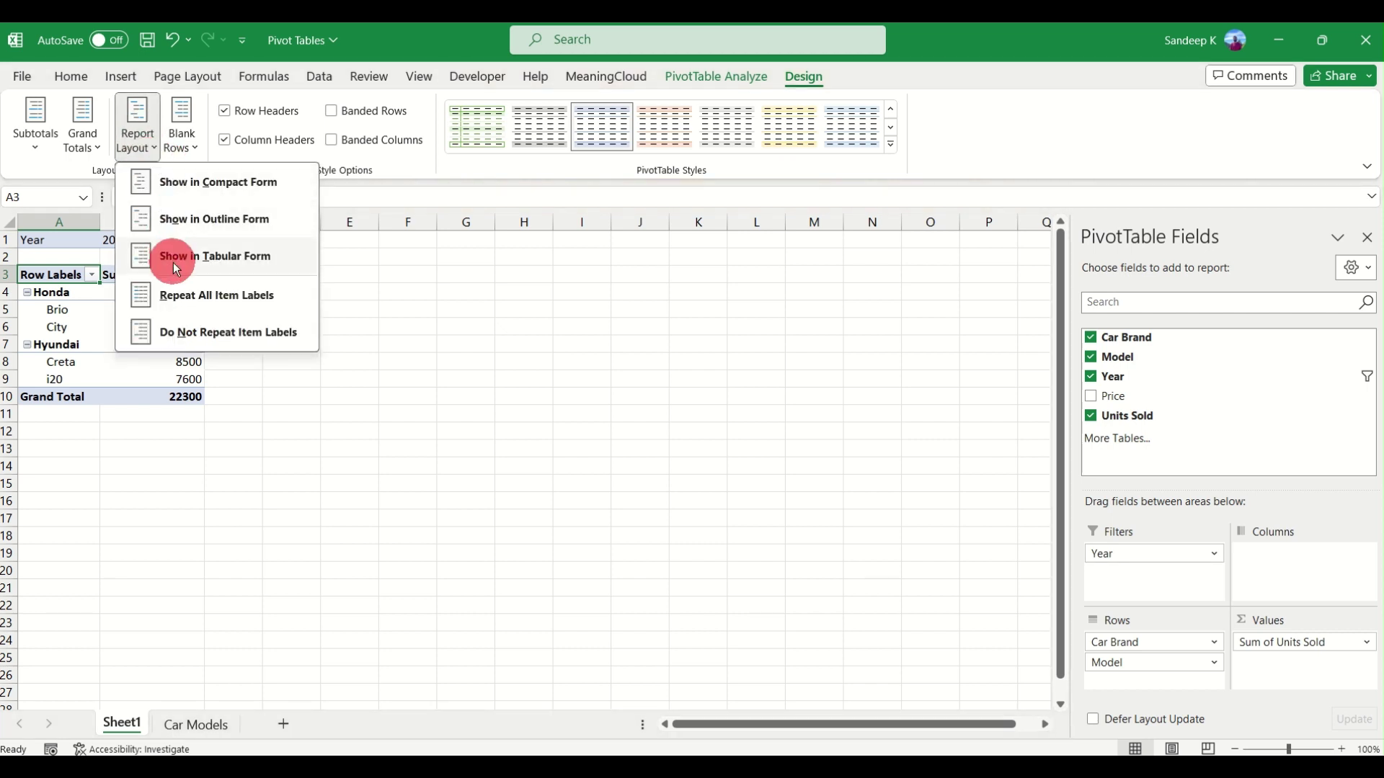
{"action": "left_click", "coordinate": [262, 261]}
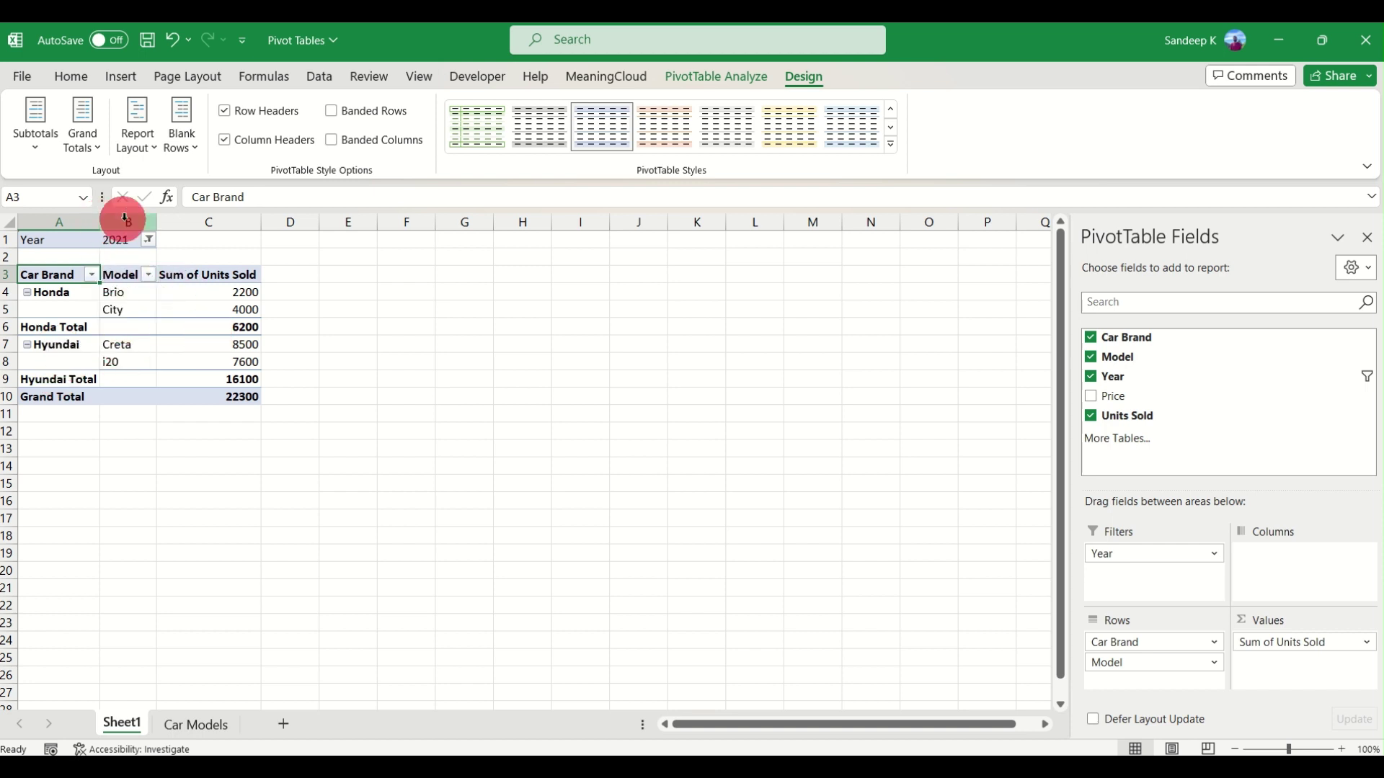
- Select the Honda and Hyundai total rows and set the PivotTable not to show subtotals
{"action": "left_click", "coordinate": [49, 330]}
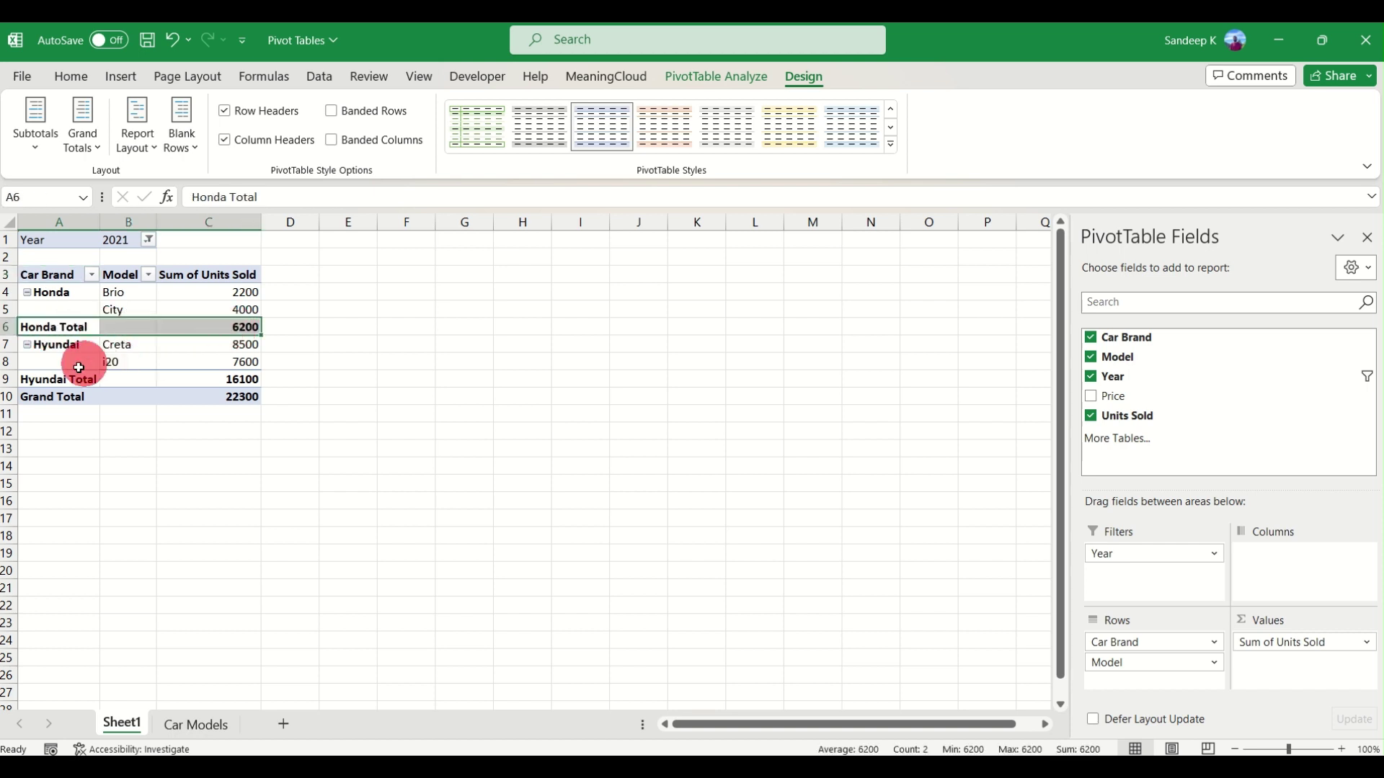
{"action": "left_click_drag", "start_coordinate": [58, 379], "coordinate": [222, 370]}
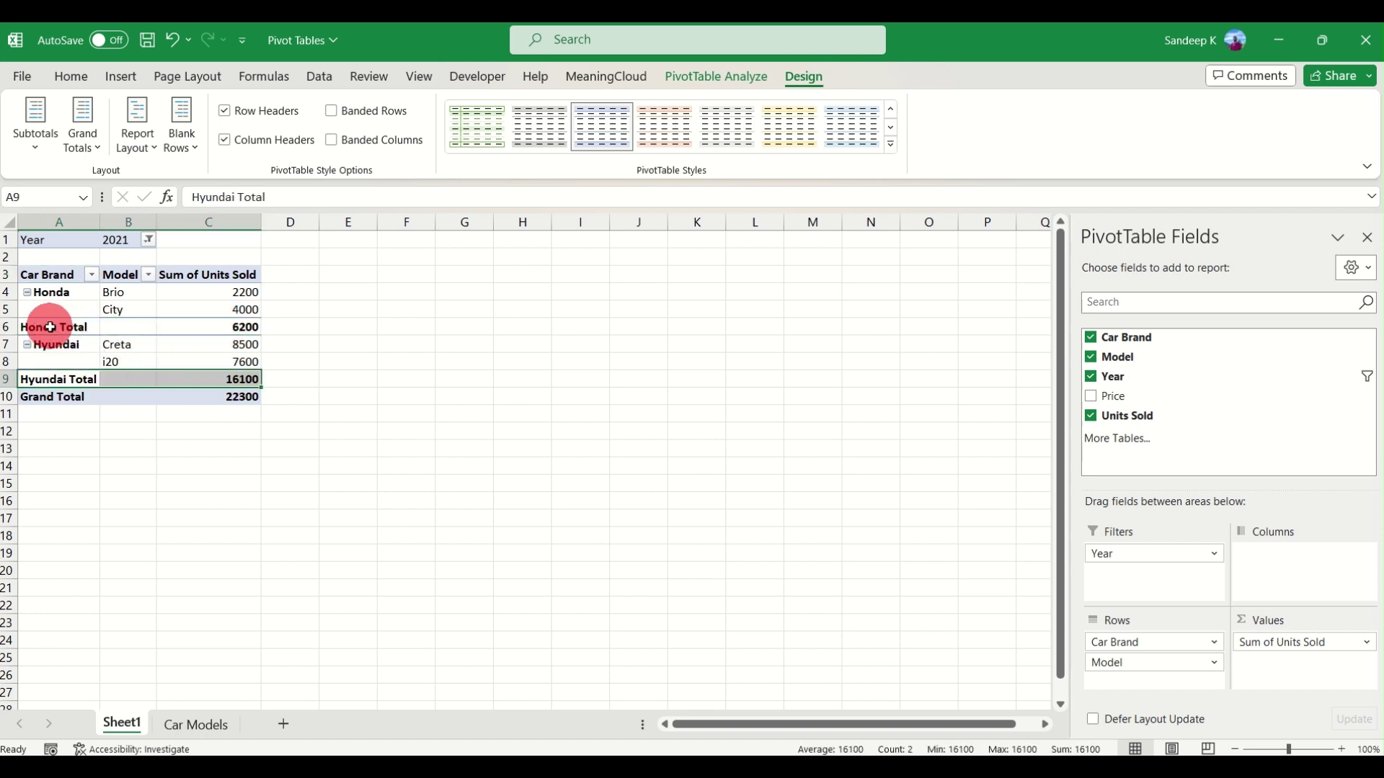
{"action": "left_click_drag", "start_coordinate": [55, 324], "coordinate": [223, 327]}
{"action": "left_click_drag", "start_coordinate": [72, 379], "coordinate": [201, 374]}
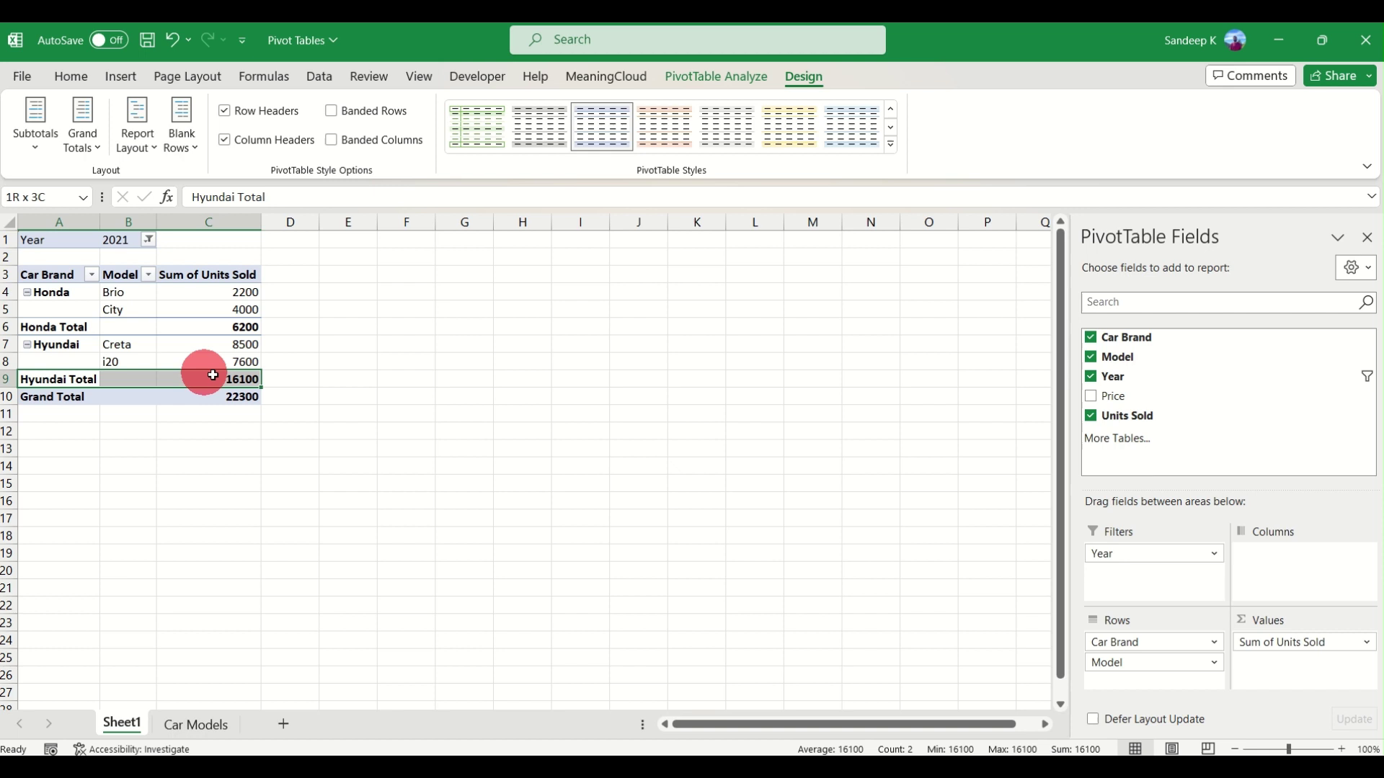
{"action": "left_click", "coordinate": [73, 326]}
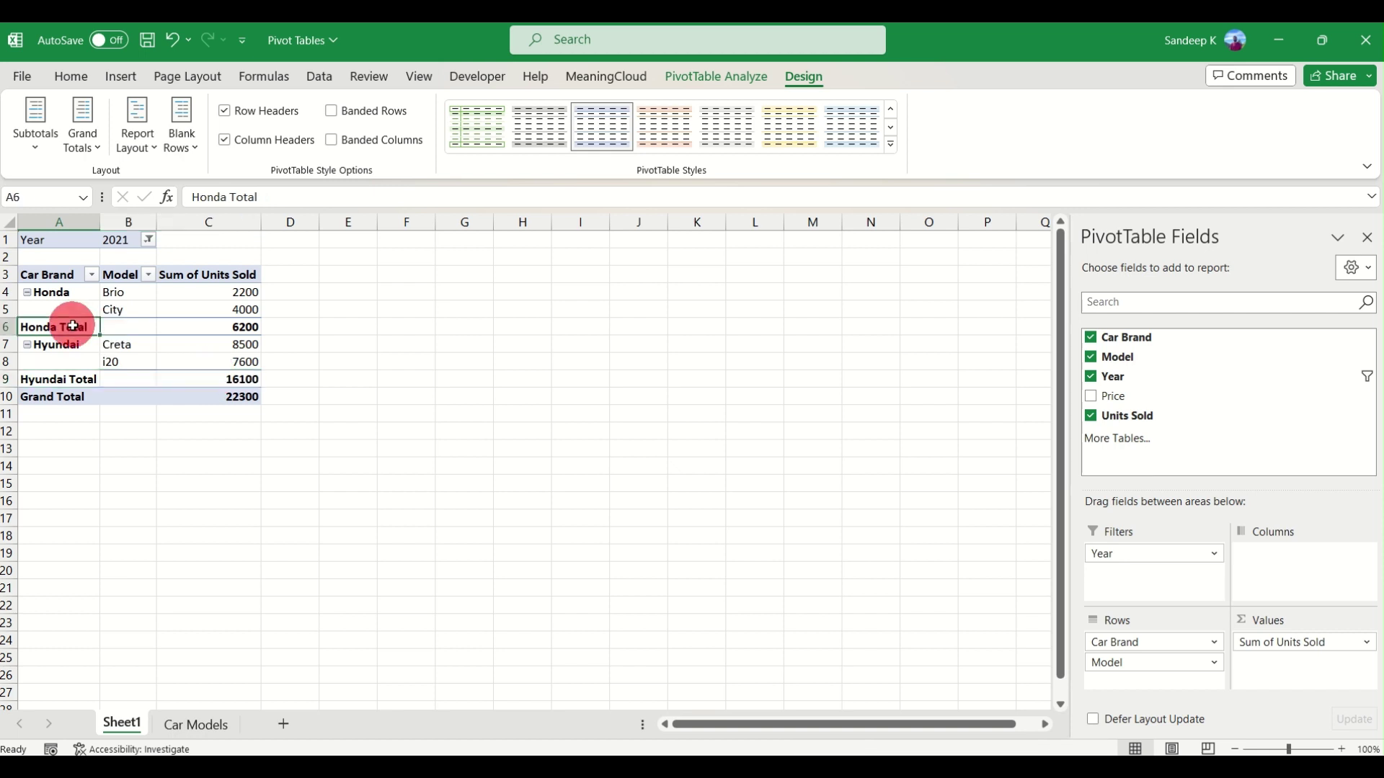
{"action": "left_click", "coordinate": [45, 134]}
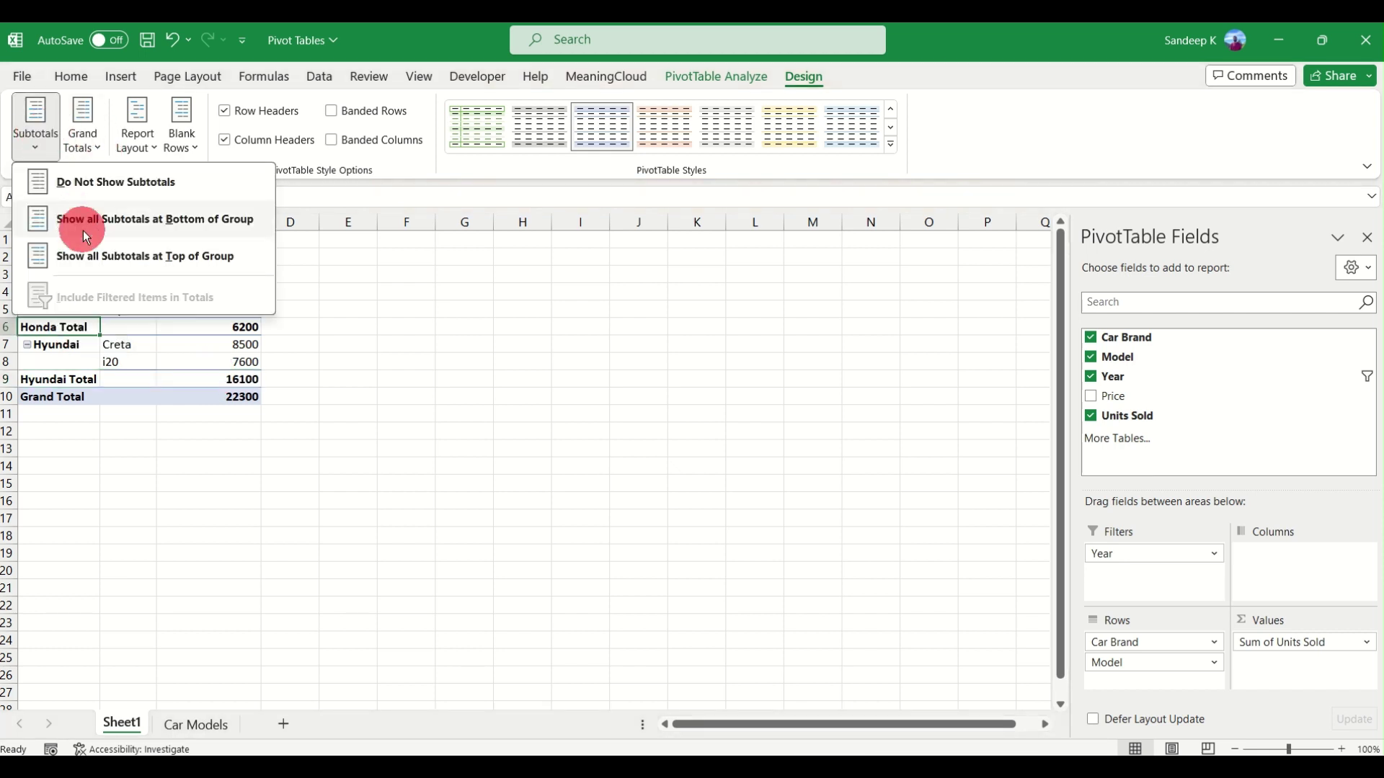
{"action": "left_click", "coordinate": [97, 183]}
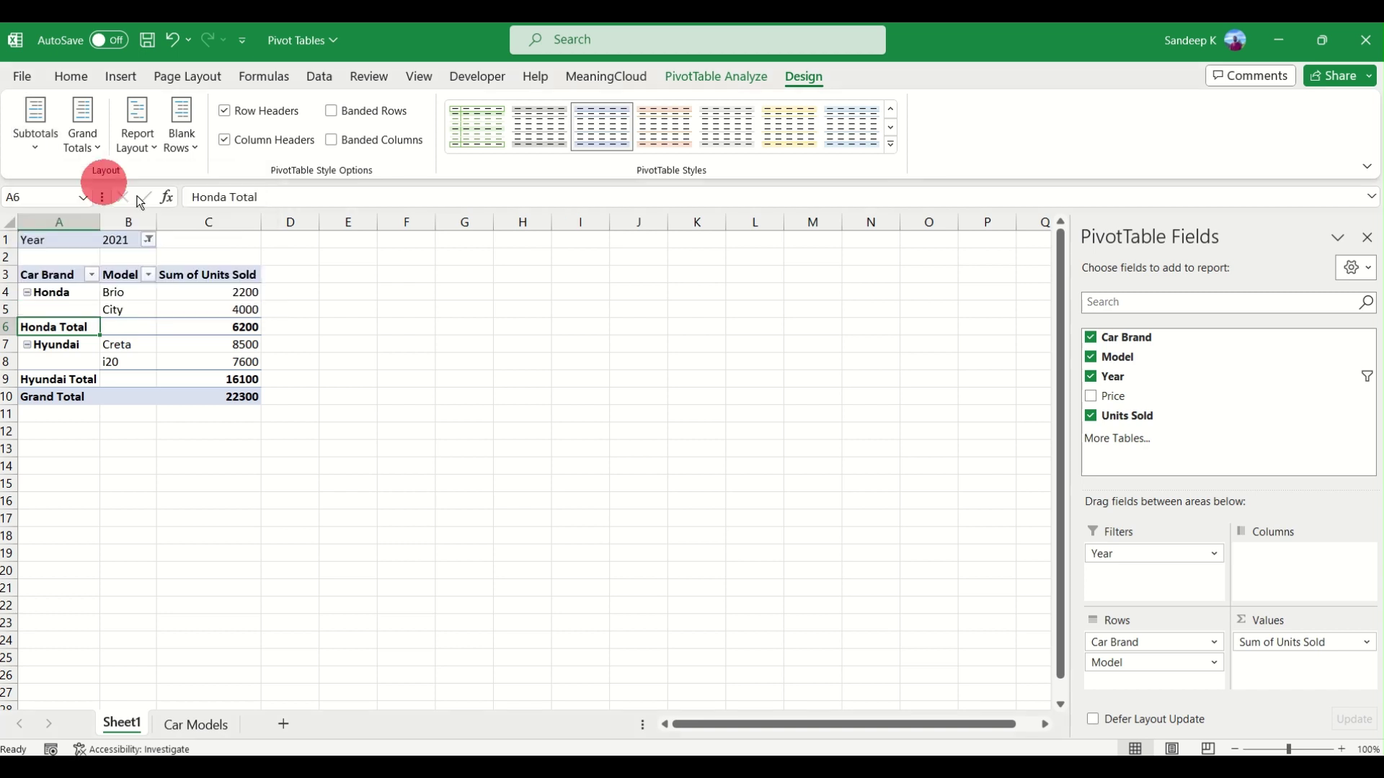
- Select the Grand Total row and turn grand totals off for rows and columns
{"action": "left_click_drag", "start_coordinate": [78, 295], "coordinate": [241, 336]}
{"action": "left_click", "coordinate": [234, 344]}
{"action": "left_click_drag", "start_coordinate": [52, 361], "coordinate": [206, 361]}
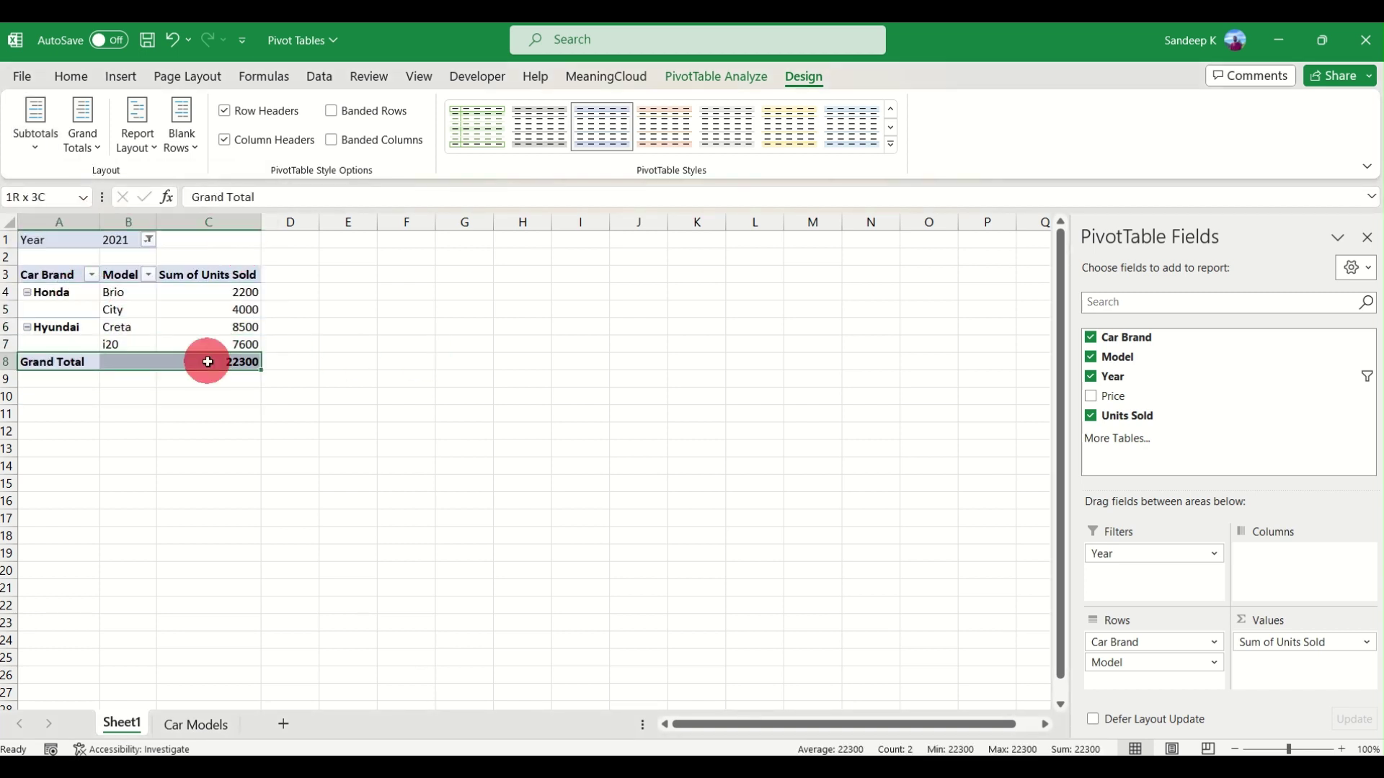
{"action": "left_click", "coordinate": [212, 361]}
{"action": "left_click", "coordinate": [94, 146]}
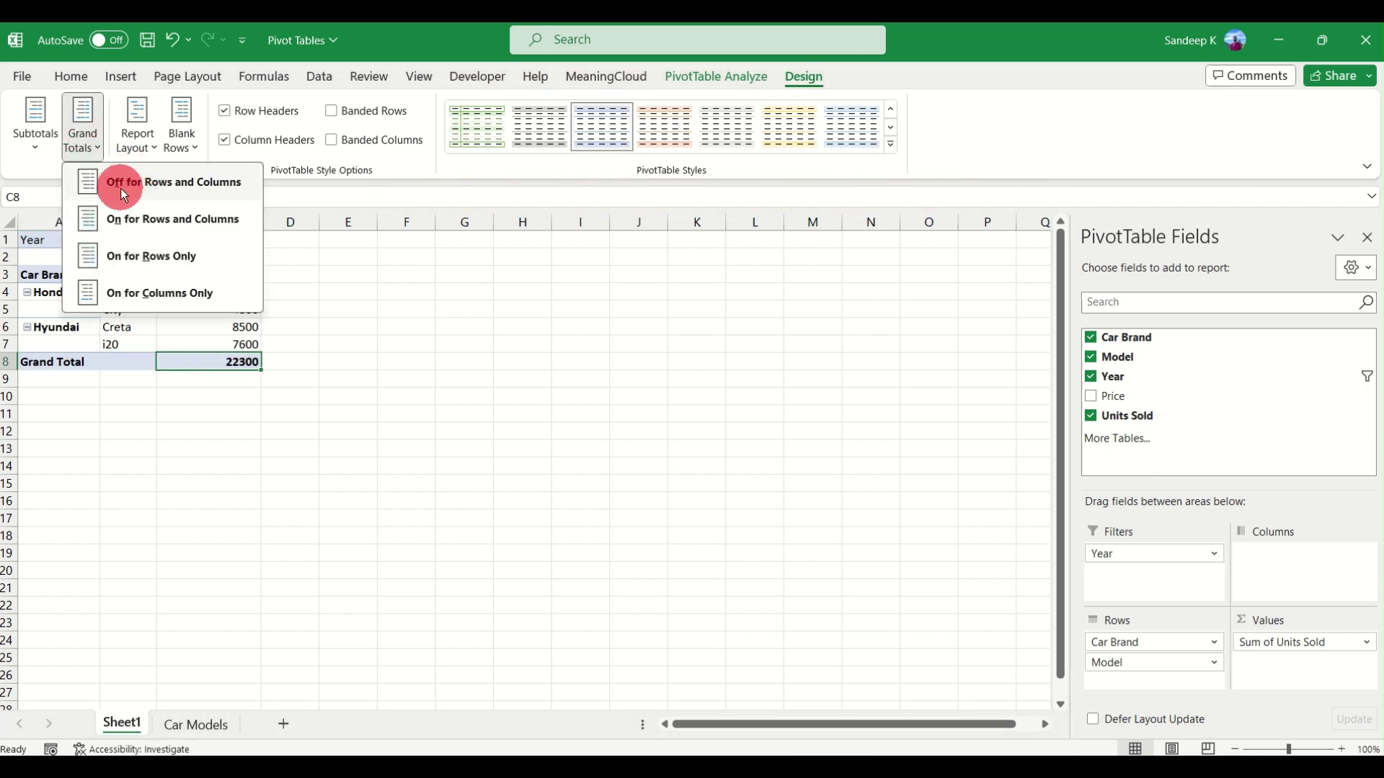
{"action": "left_click", "coordinate": [207, 188]}
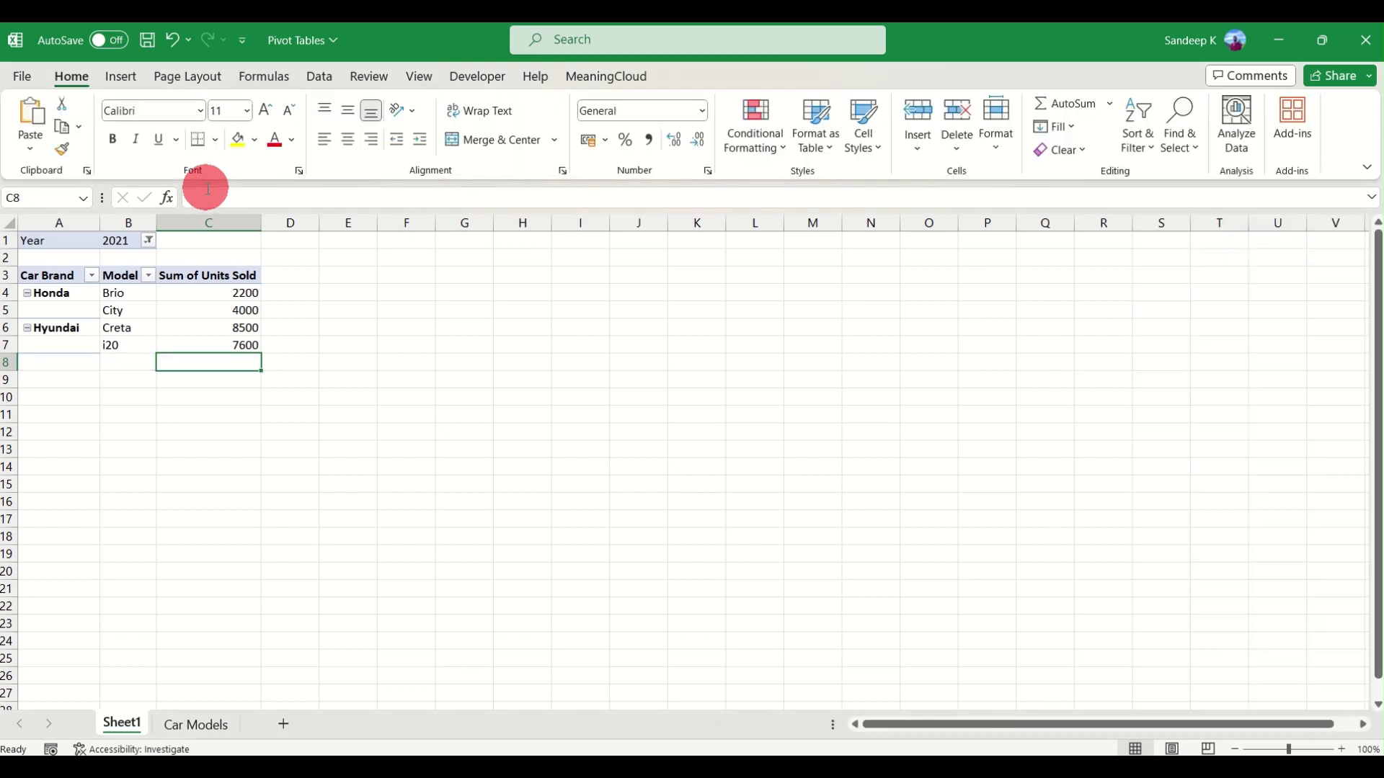
- Review the PivotTable's brand, model and units sold cells against the source table on the Car Models sheet
{"action": "left_click", "coordinate": [88, 343]}
{"action": "left_click_drag", "start_coordinate": [231, 344], "coordinate": [70, 277]}
{"action": "left_click", "coordinate": [186, 310]}
{"action": "left_click_drag", "start_coordinate": [191, 343], "coordinate": [54, 276]}
{"action": "left_click", "coordinate": [217, 316]}
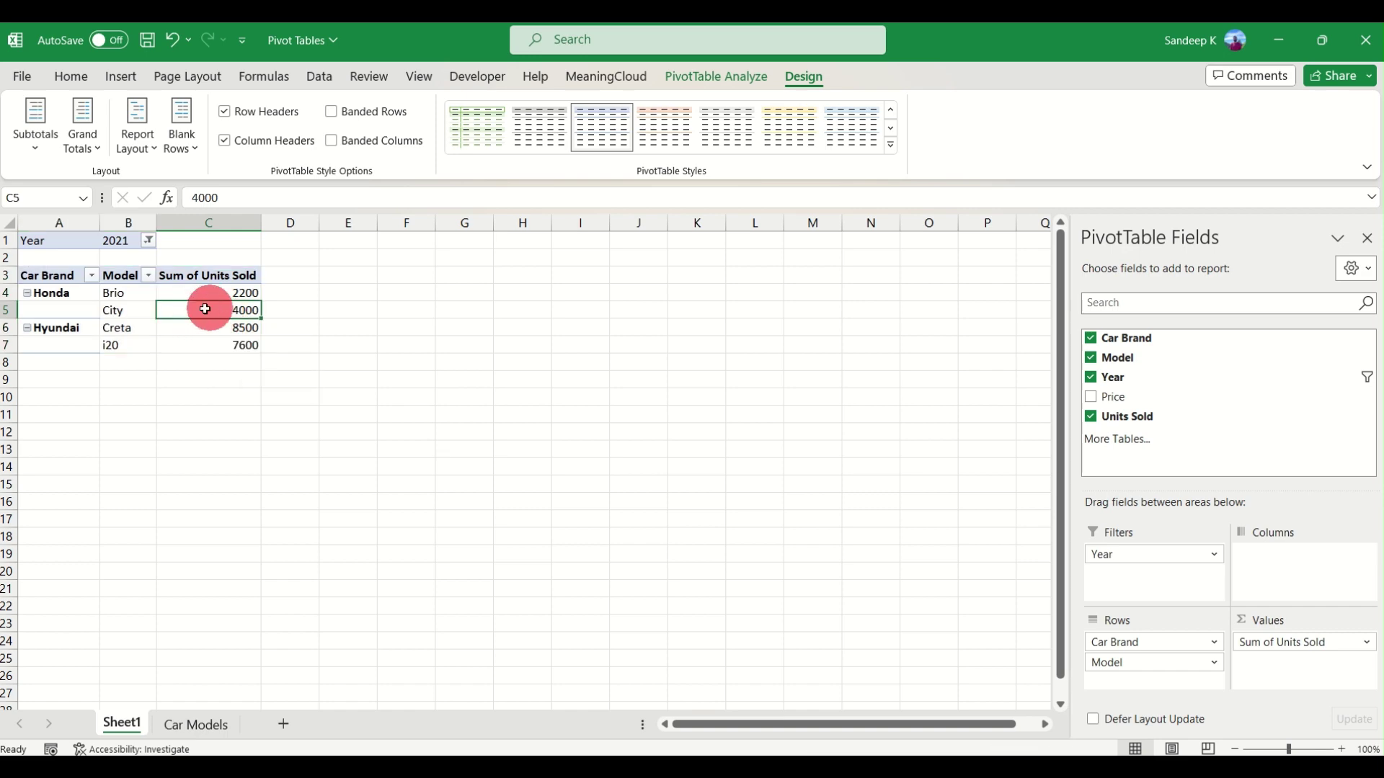
{"action": "left_click", "coordinate": [195, 721]}
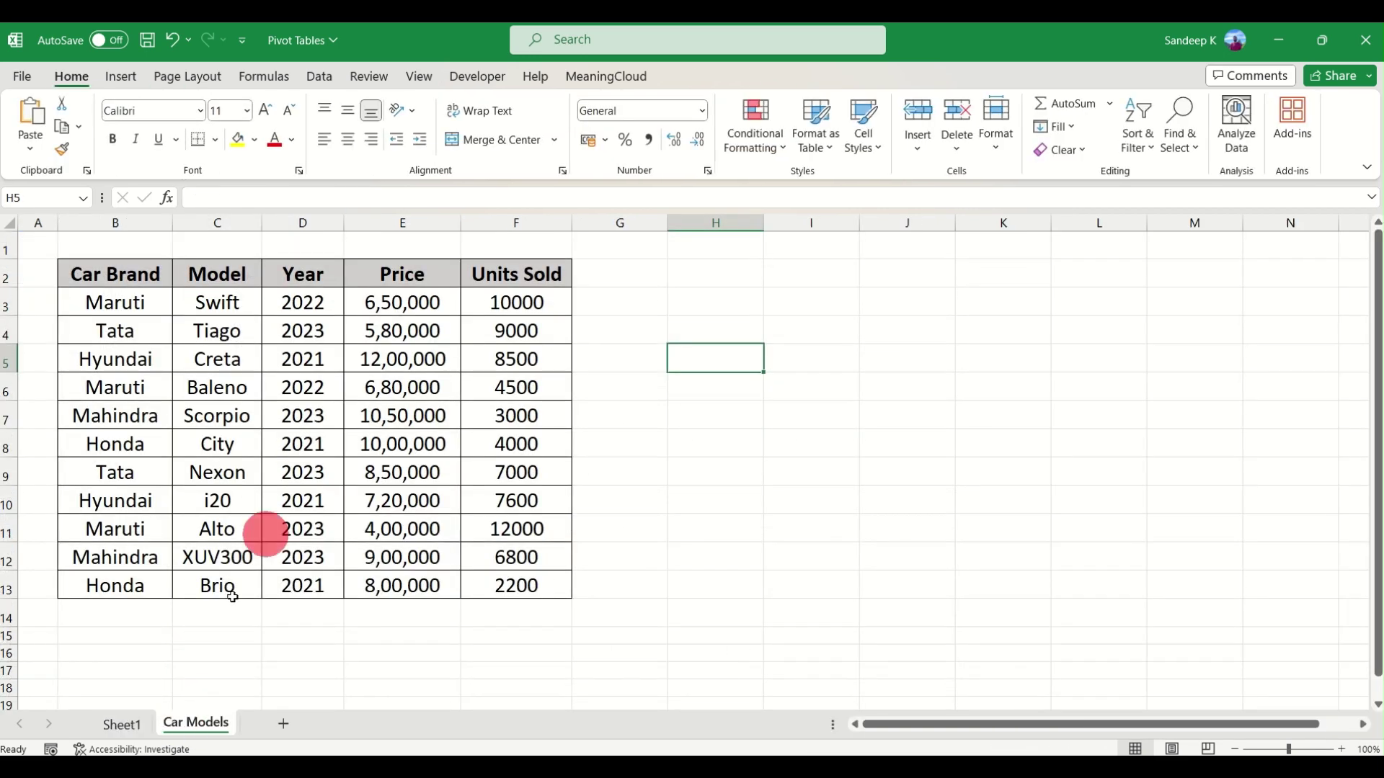
{"action": "left_click", "coordinate": [129, 726]}
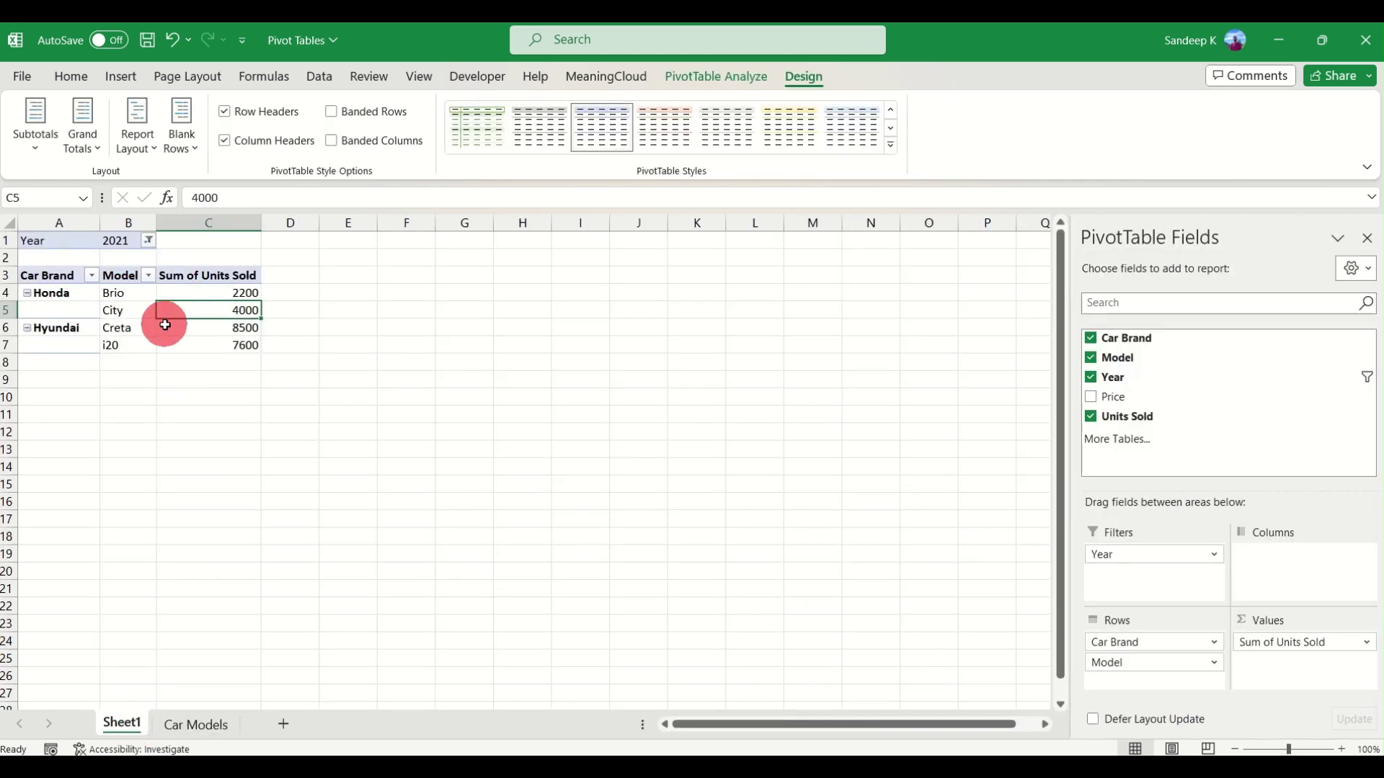
{"action": "mouse_move", "coordinate": [165, 325]}
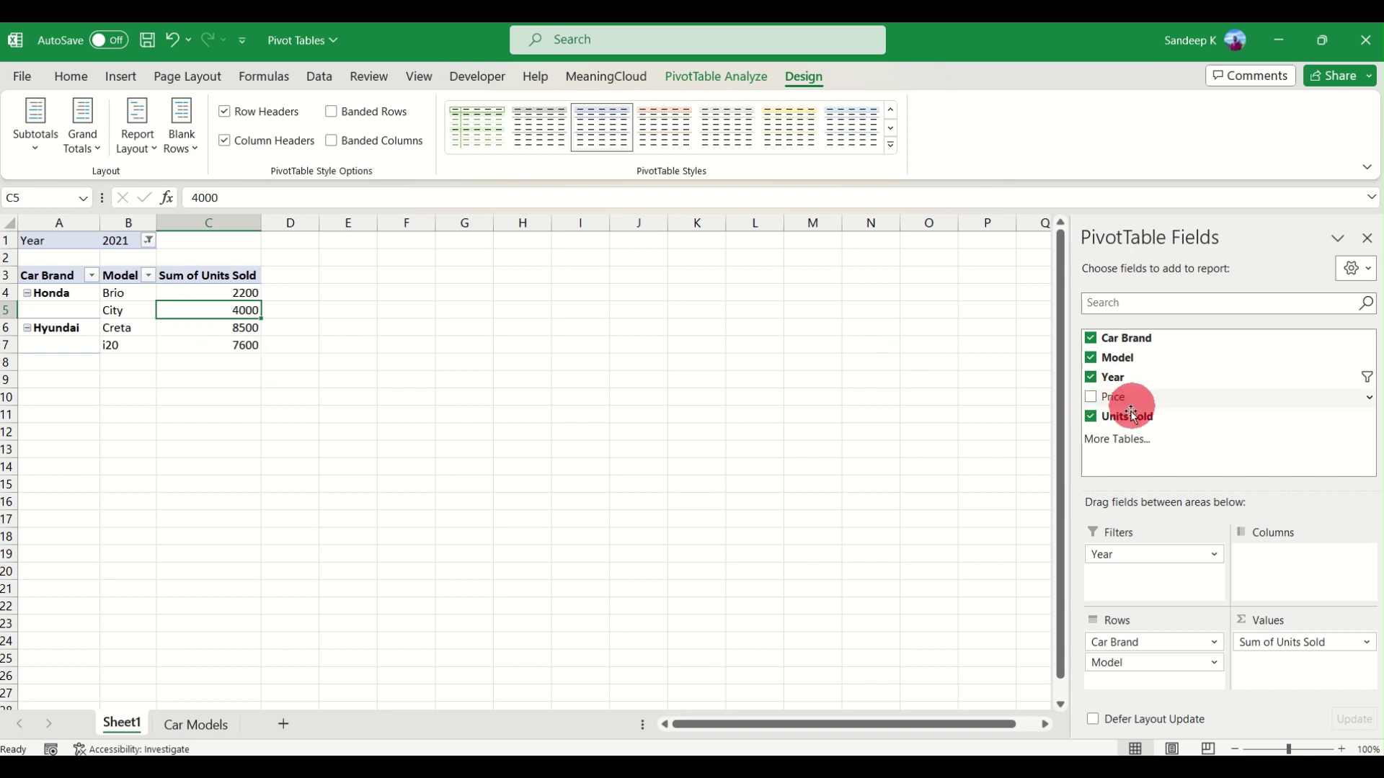
- Remove Units Sold, Year, Model and Car Brand from the PivotTable so it is empty
{"action": "left_click", "coordinate": [1093, 416]}
{"action": "left_click", "coordinate": [1093, 381]}
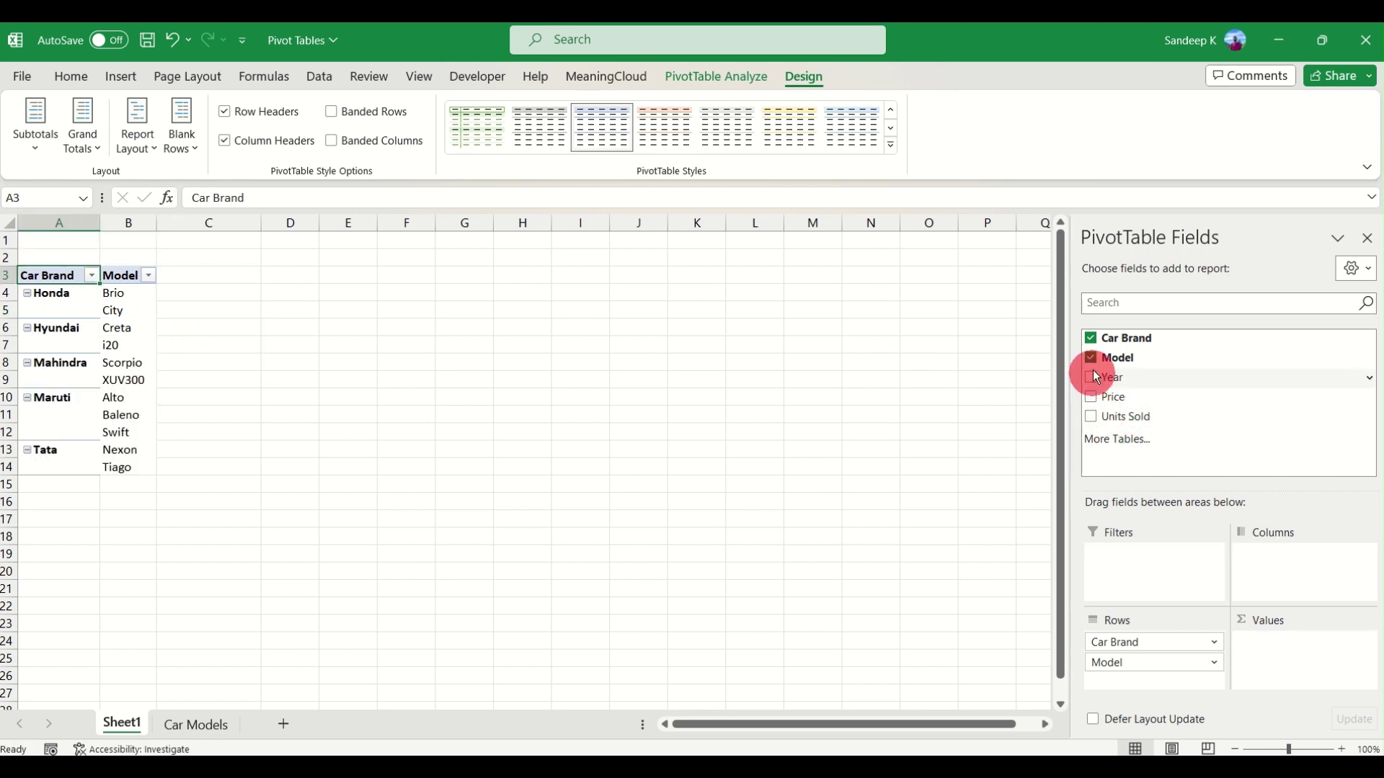
{"action": "left_click", "coordinate": [1092, 358]}
{"action": "left_click", "coordinate": [1091, 341]}
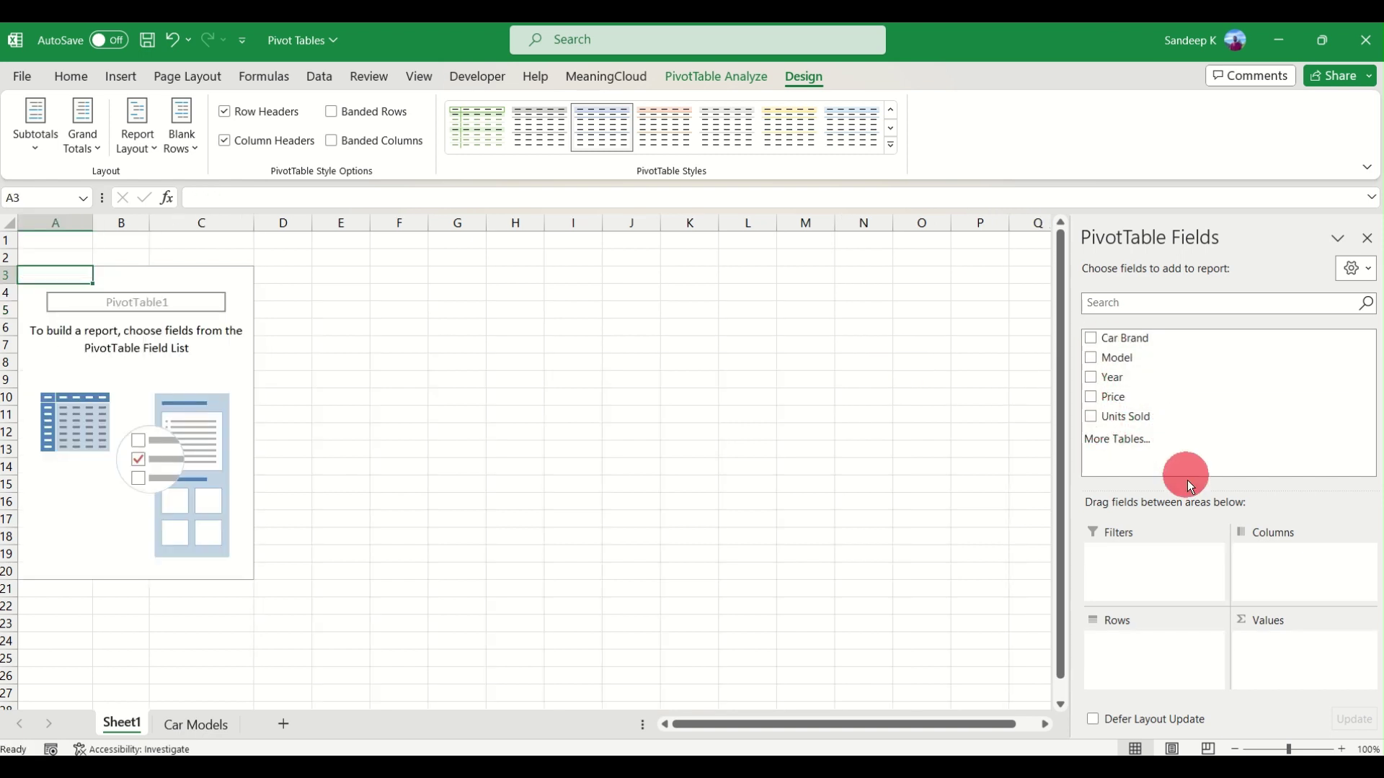
- Add Units Sold and Price to the PivotTable's values, and take Price out again
{"action": "left_click_drag", "start_coordinate": [1141, 369], "coordinate": [1251, 634]}
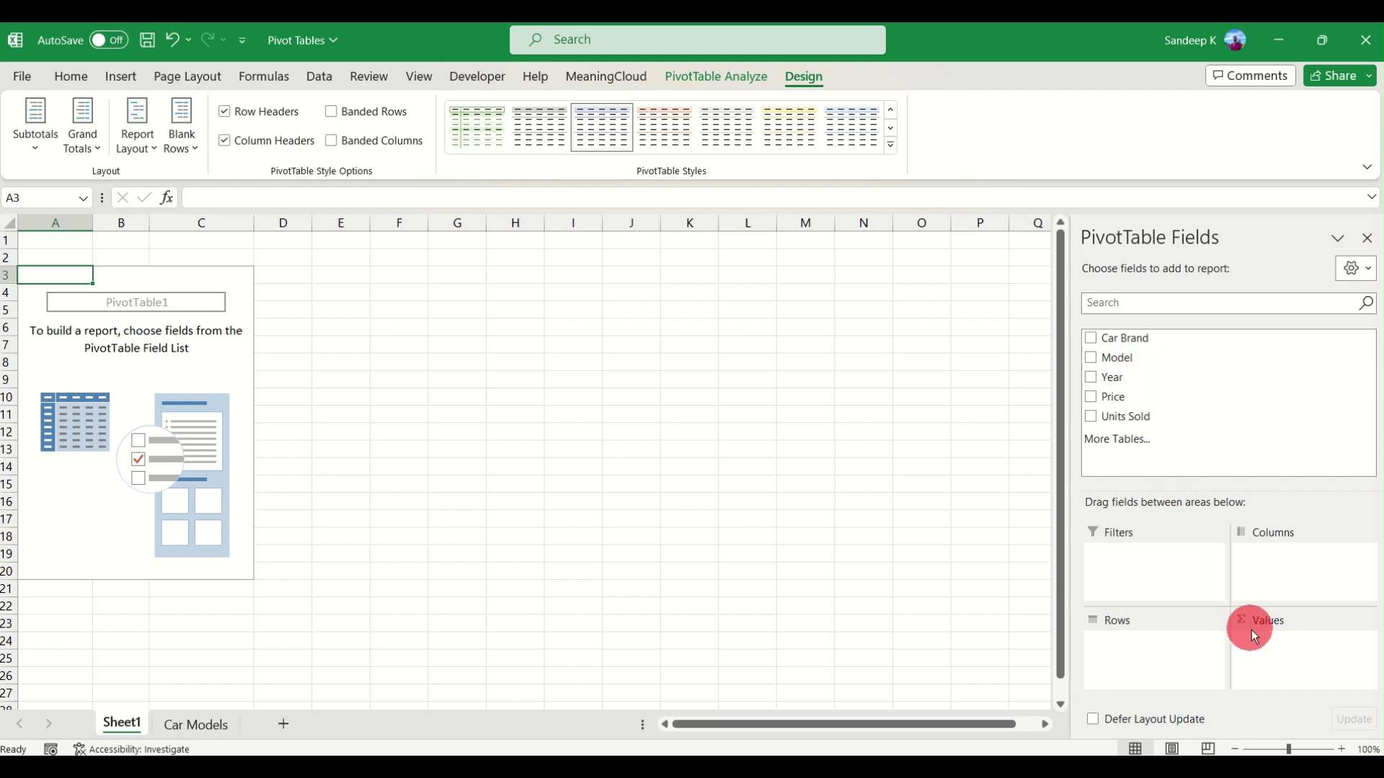
{"action": "left_click", "coordinate": [1091, 416]}
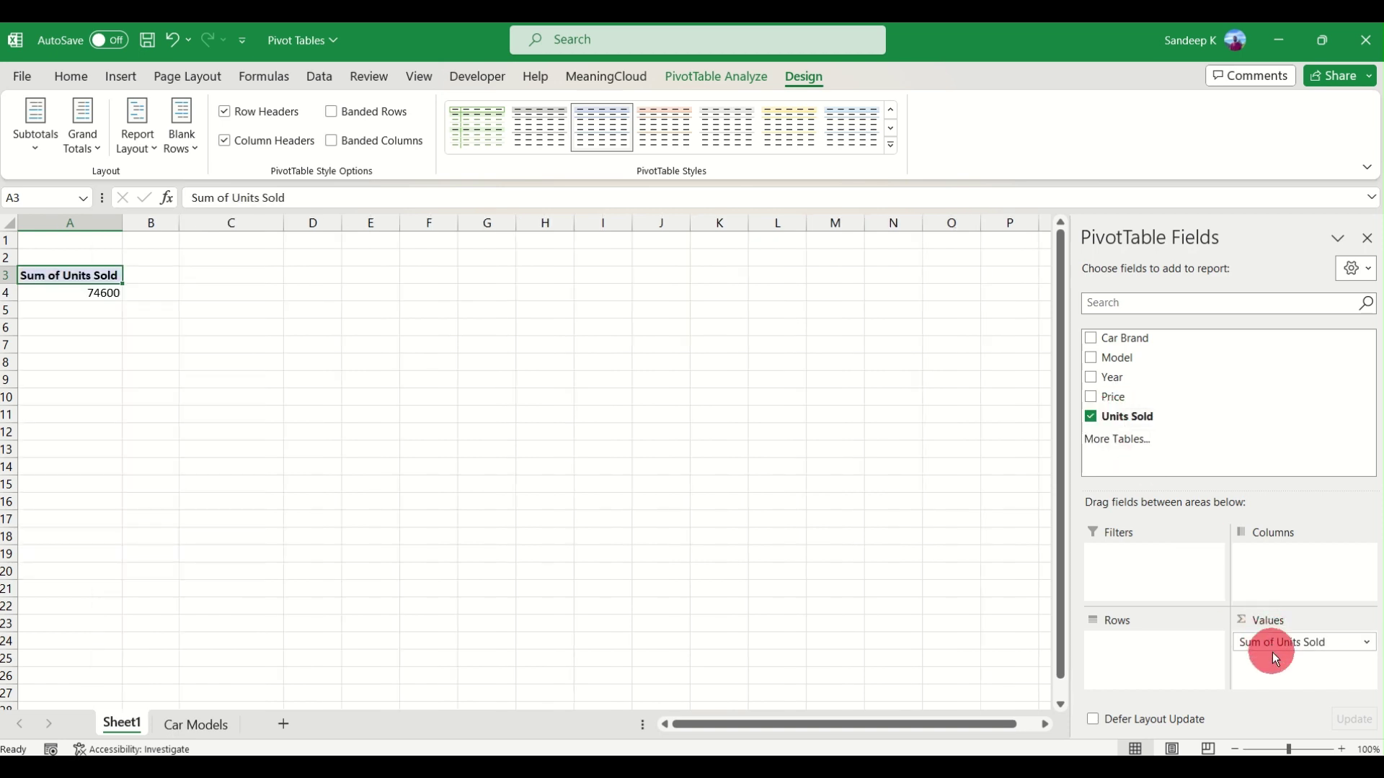
{"action": "left_click", "coordinate": [1091, 397]}
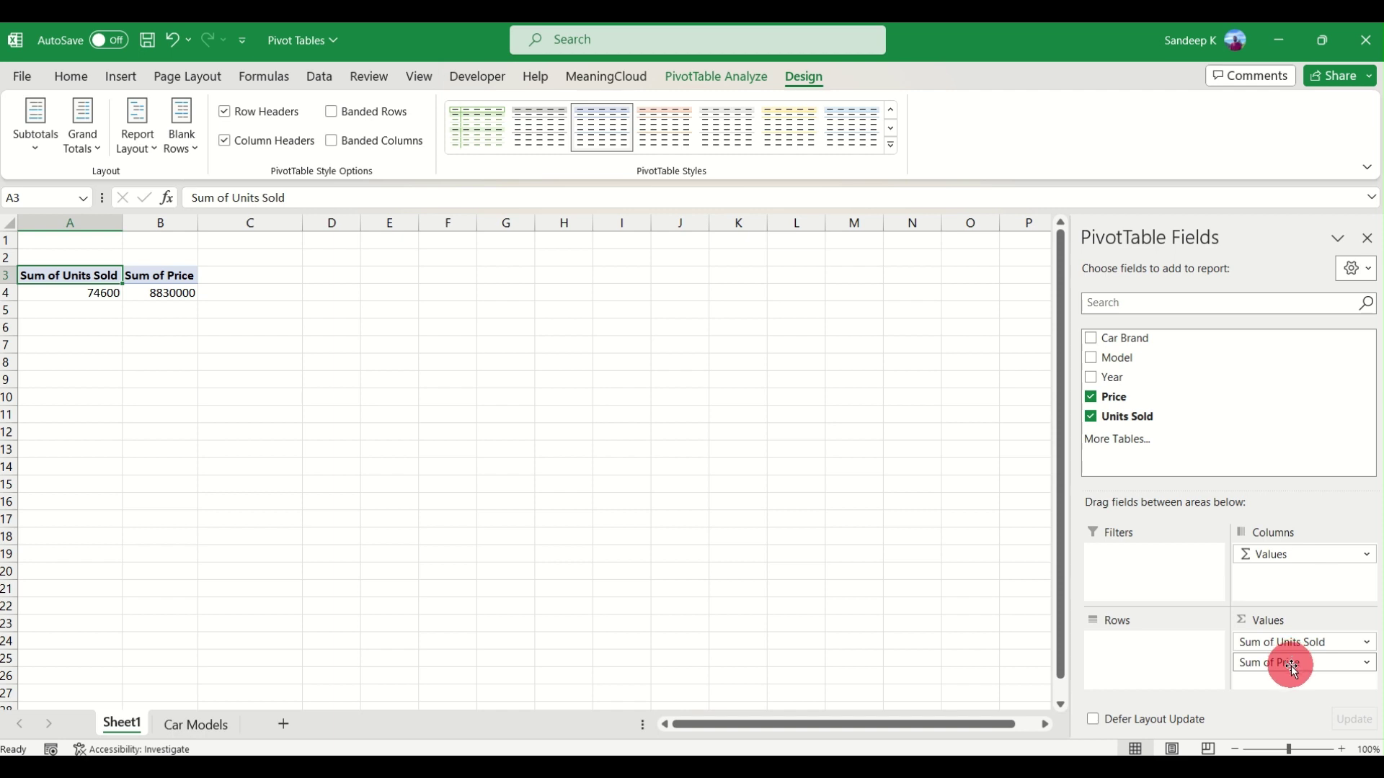
{"action": "left_click_drag", "start_coordinate": [1294, 670], "coordinate": [1175, 425]}
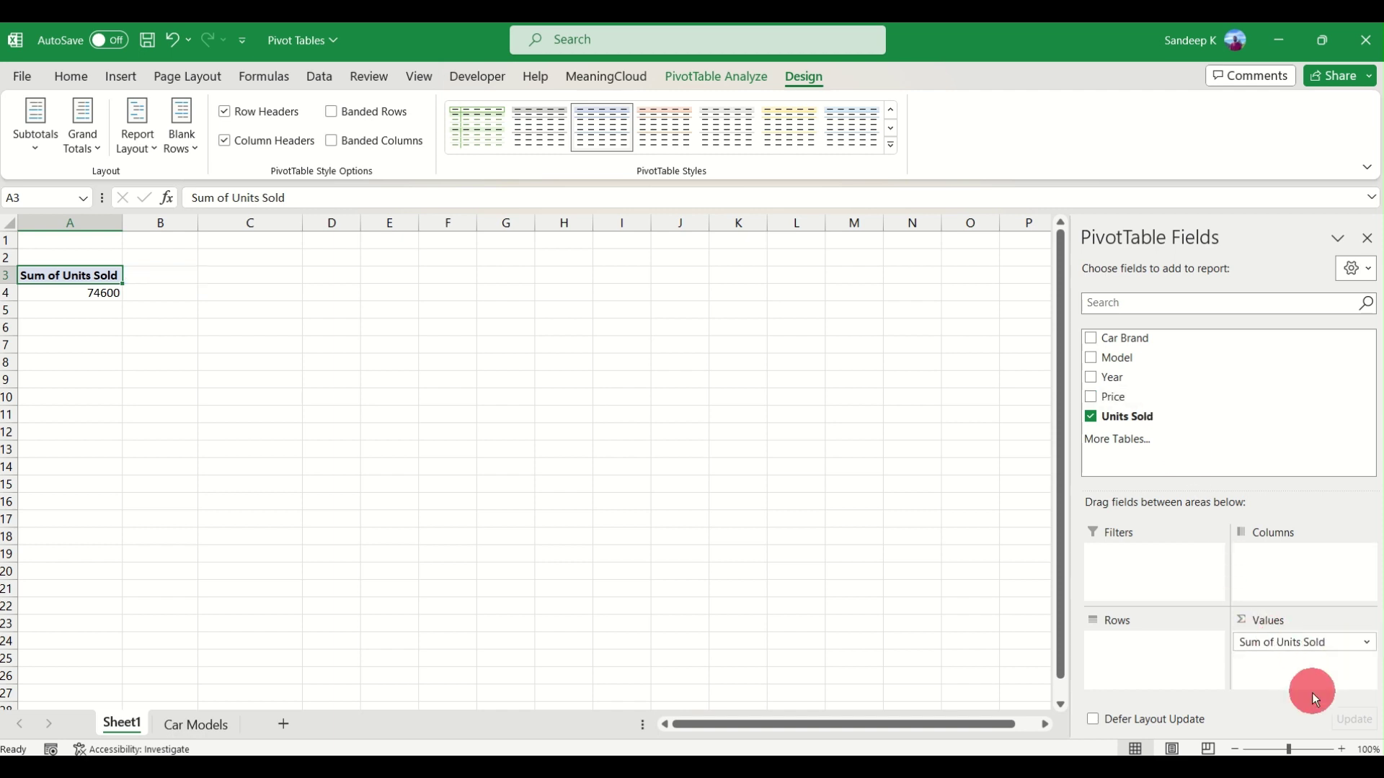
- Change the summary calculation of the Units Sold value field to Average and select the resulting cell
{"action": "left_click", "coordinate": [1369, 649]}
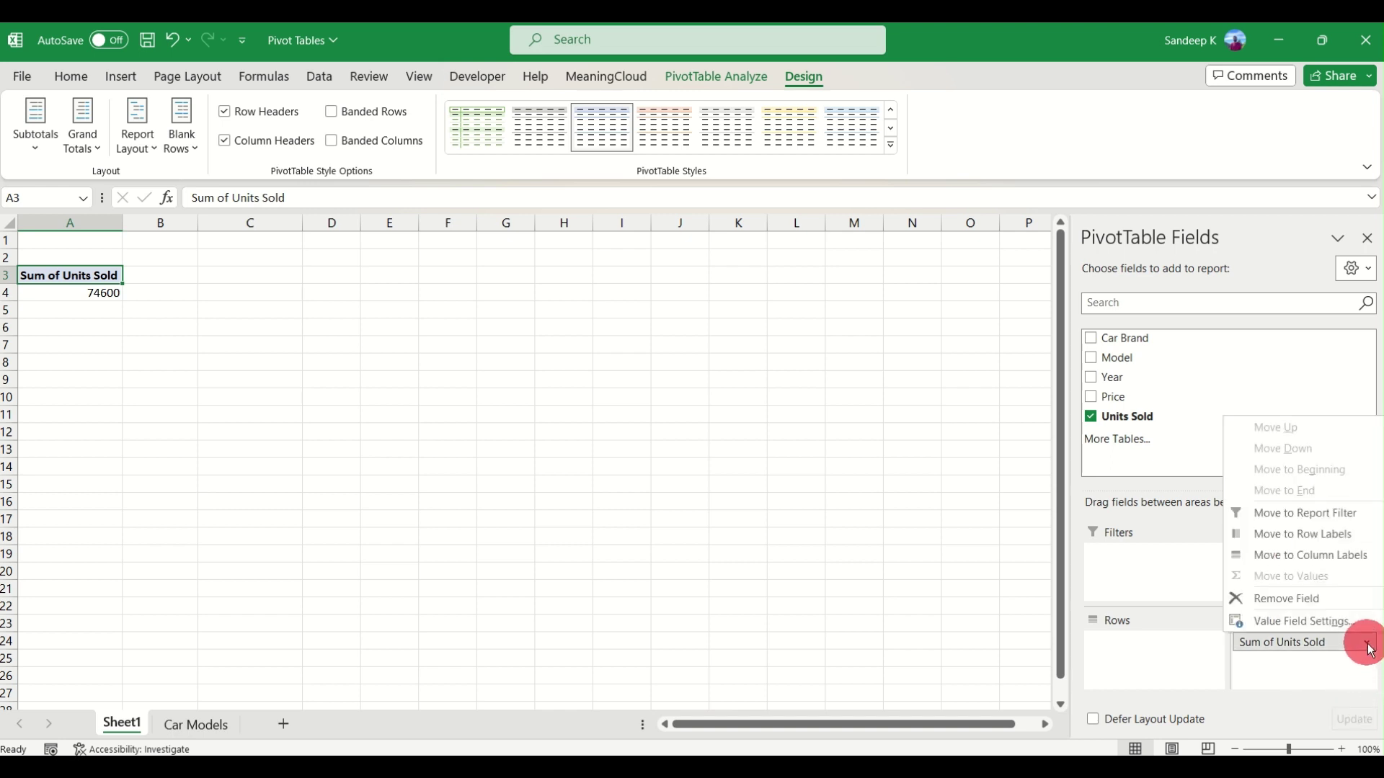
{"action": "left_click", "coordinate": [1369, 648]}
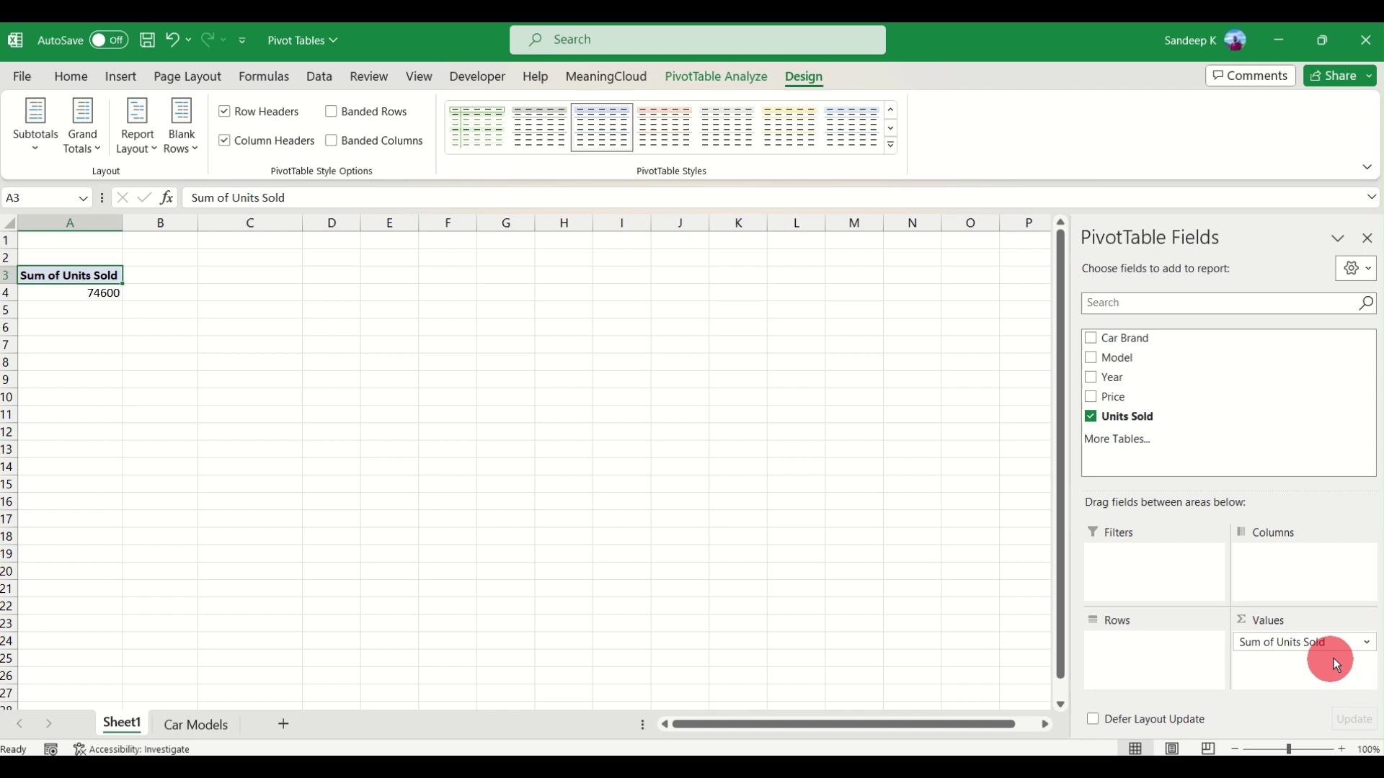
{"action": "left_click", "coordinate": [1369, 648]}
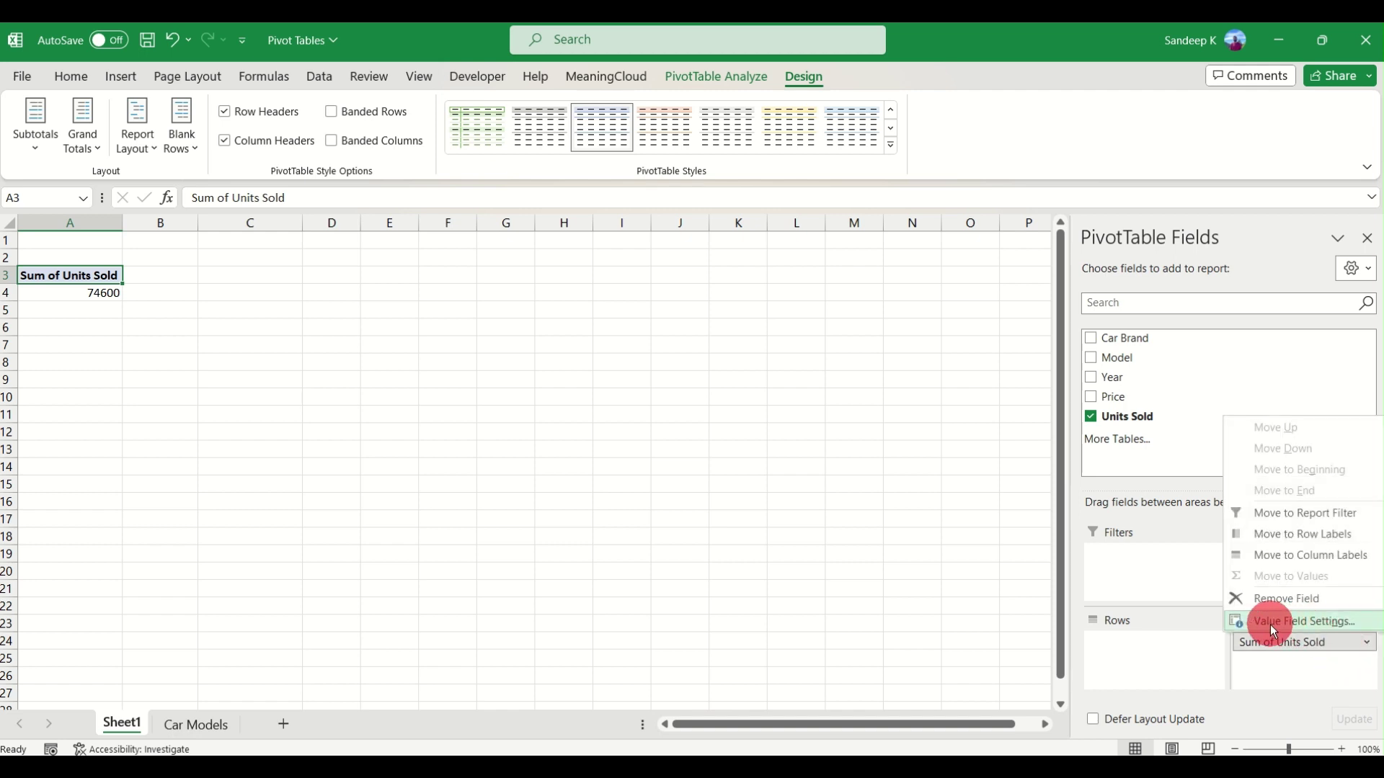
{"action": "left_click", "coordinate": [1328, 624]}
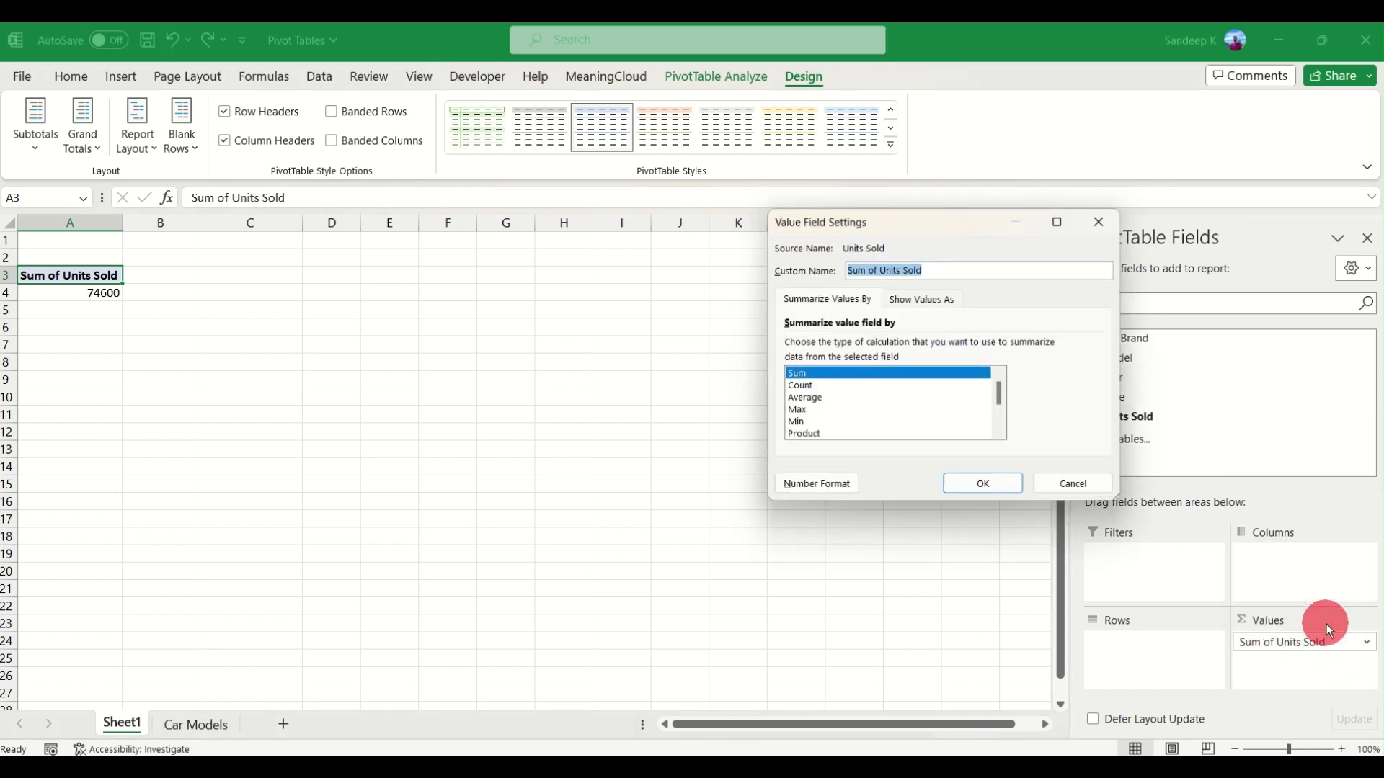
{"action": "left_click_drag", "start_coordinate": [979, 223], "coordinate": [848, 228]}
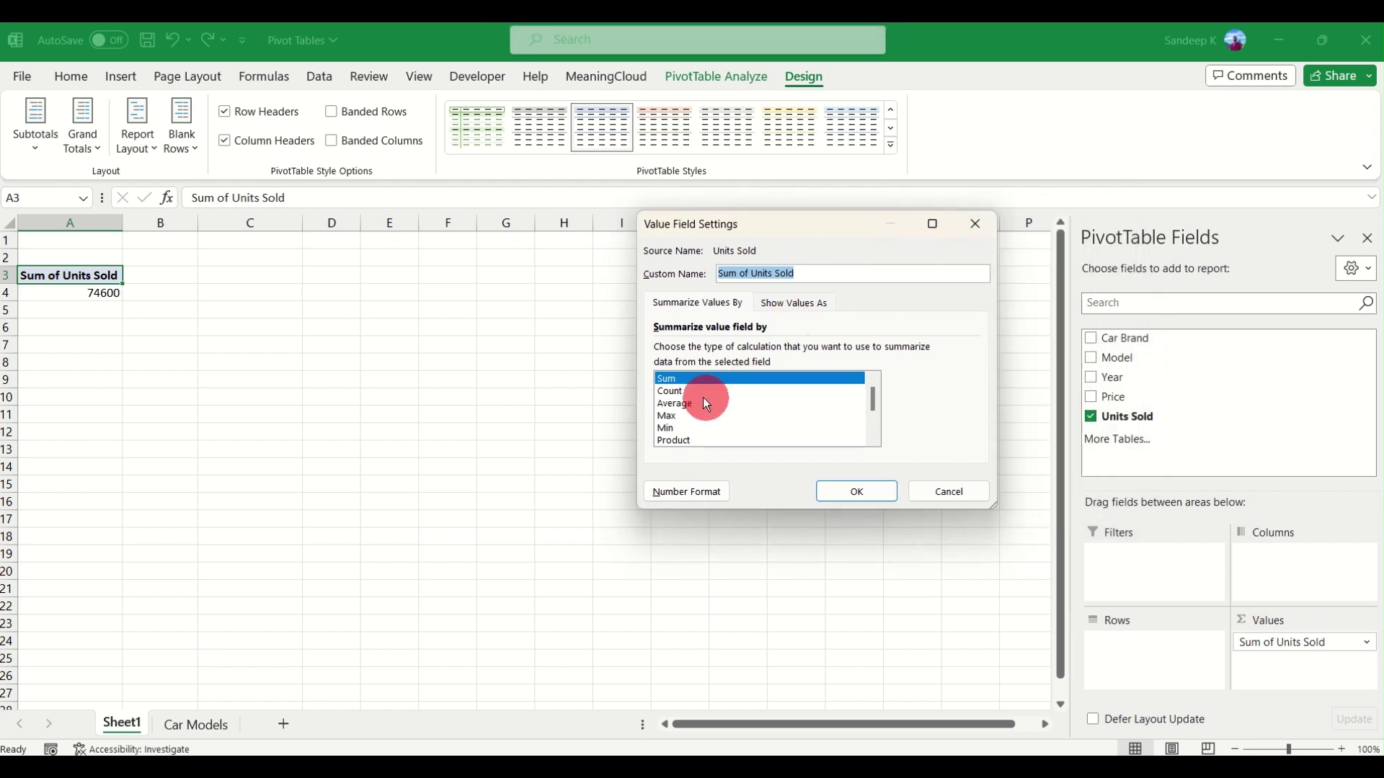
{"action": "left_click", "coordinate": [680, 391]}
{"action": "left_click", "coordinate": [682, 405]}
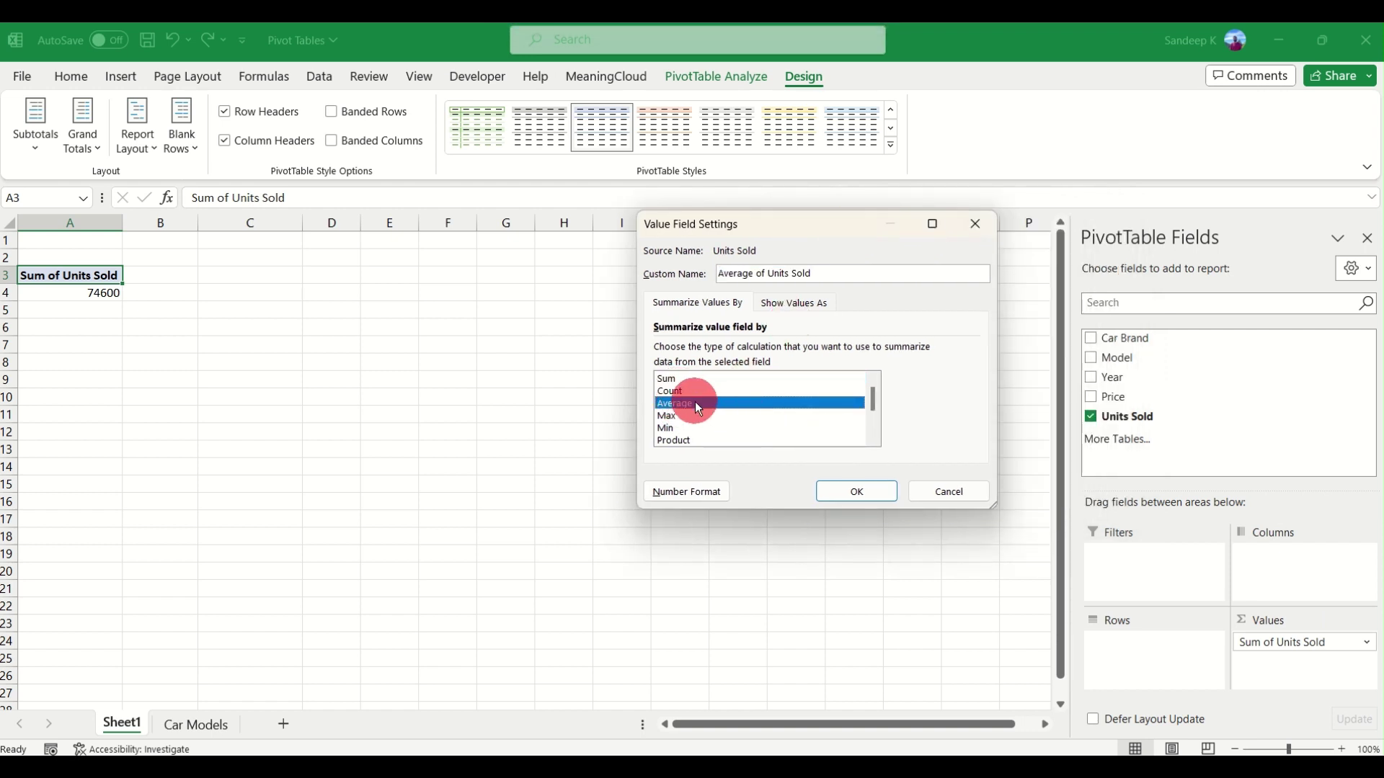
{"action": "left_click", "coordinate": [863, 493]}
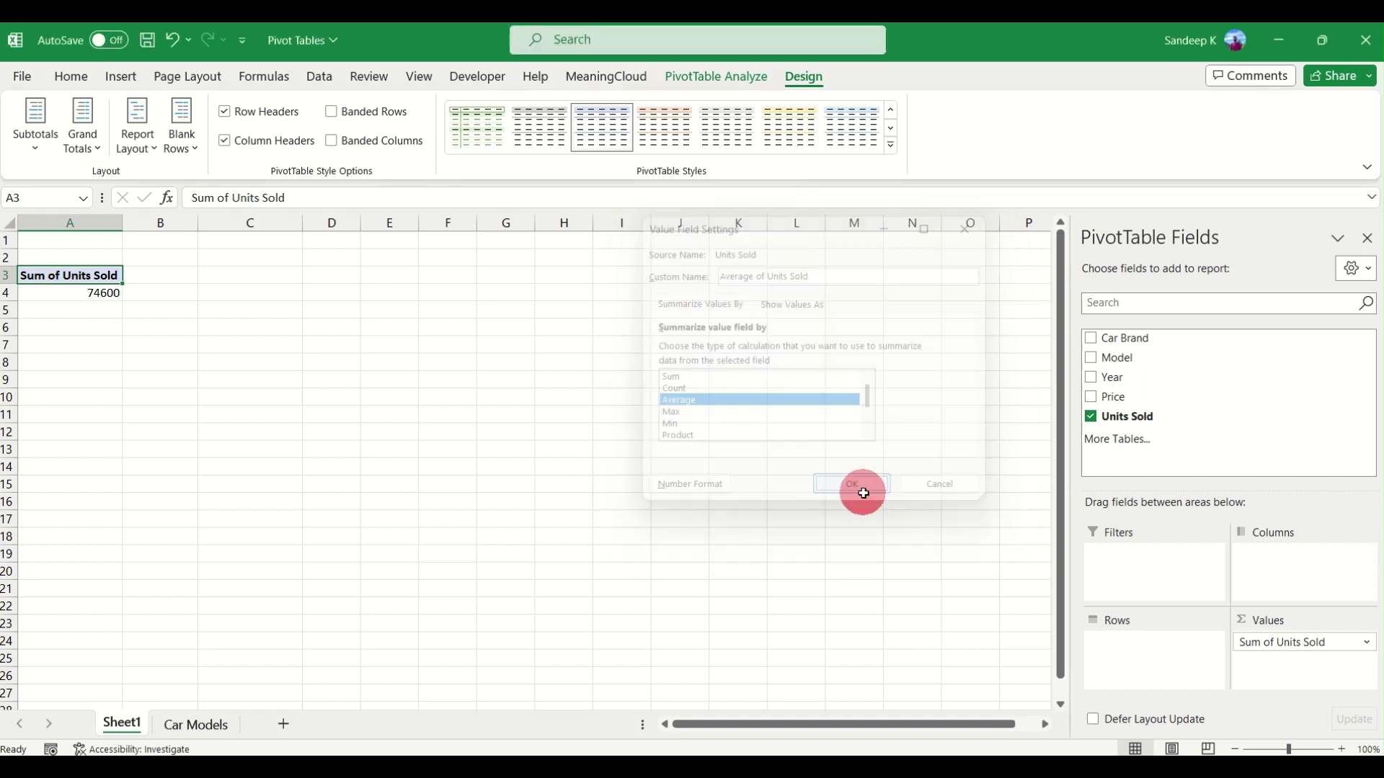
{"action": "left_click", "coordinate": [95, 293]}
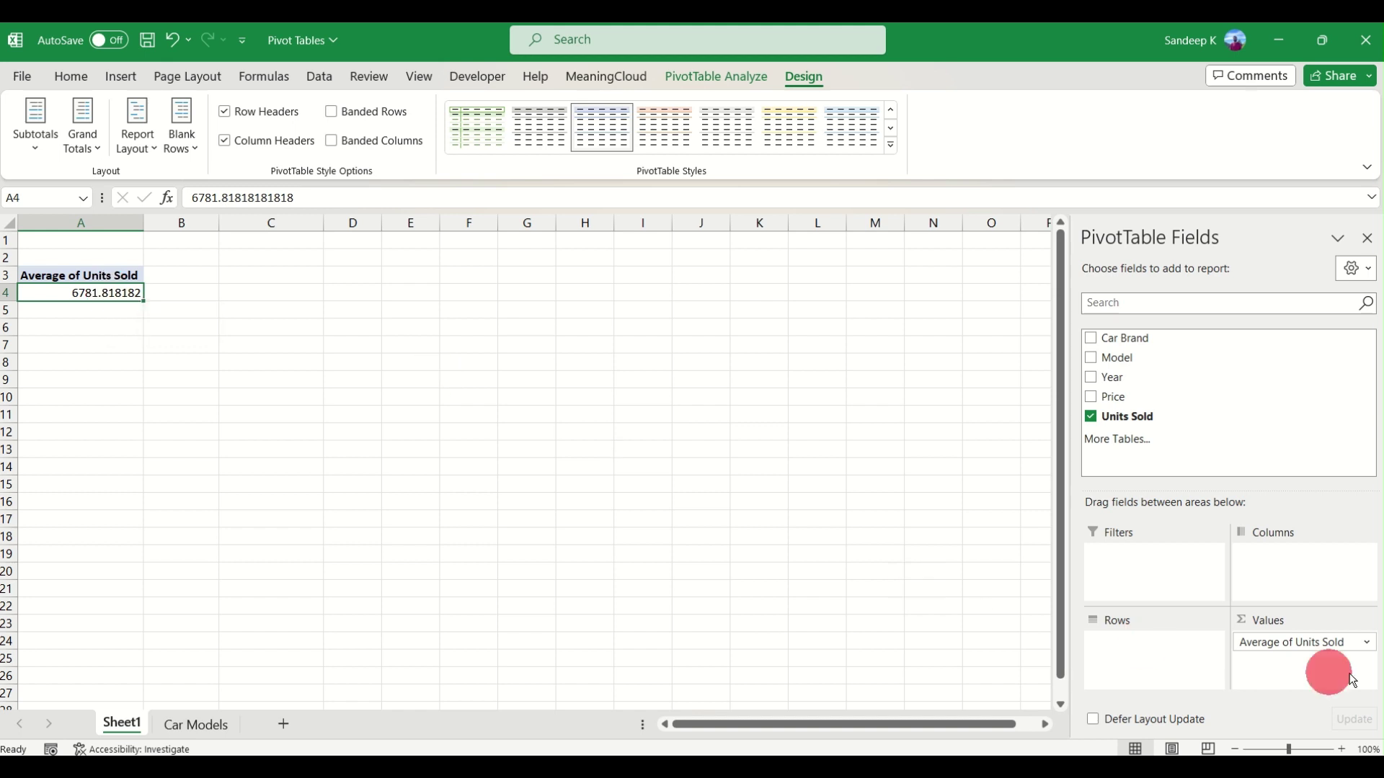
- Remove the average of Units Sold from the PivotTable's values and go back to the Car Models sheet
{"action": "left_click_drag", "start_coordinate": [1333, 642], "coordinate": [1274, 431]}
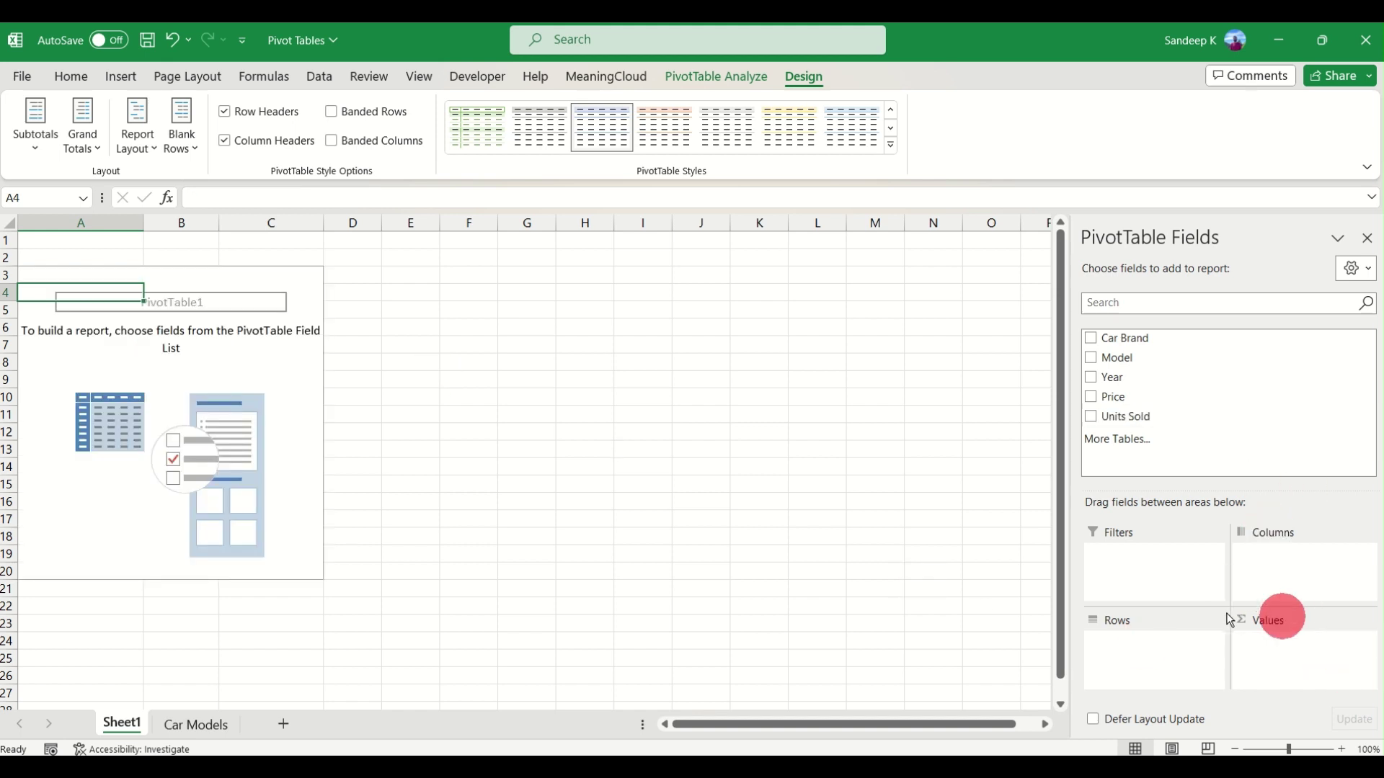
{"action": "left_click", "coordinate": [187, 724]}
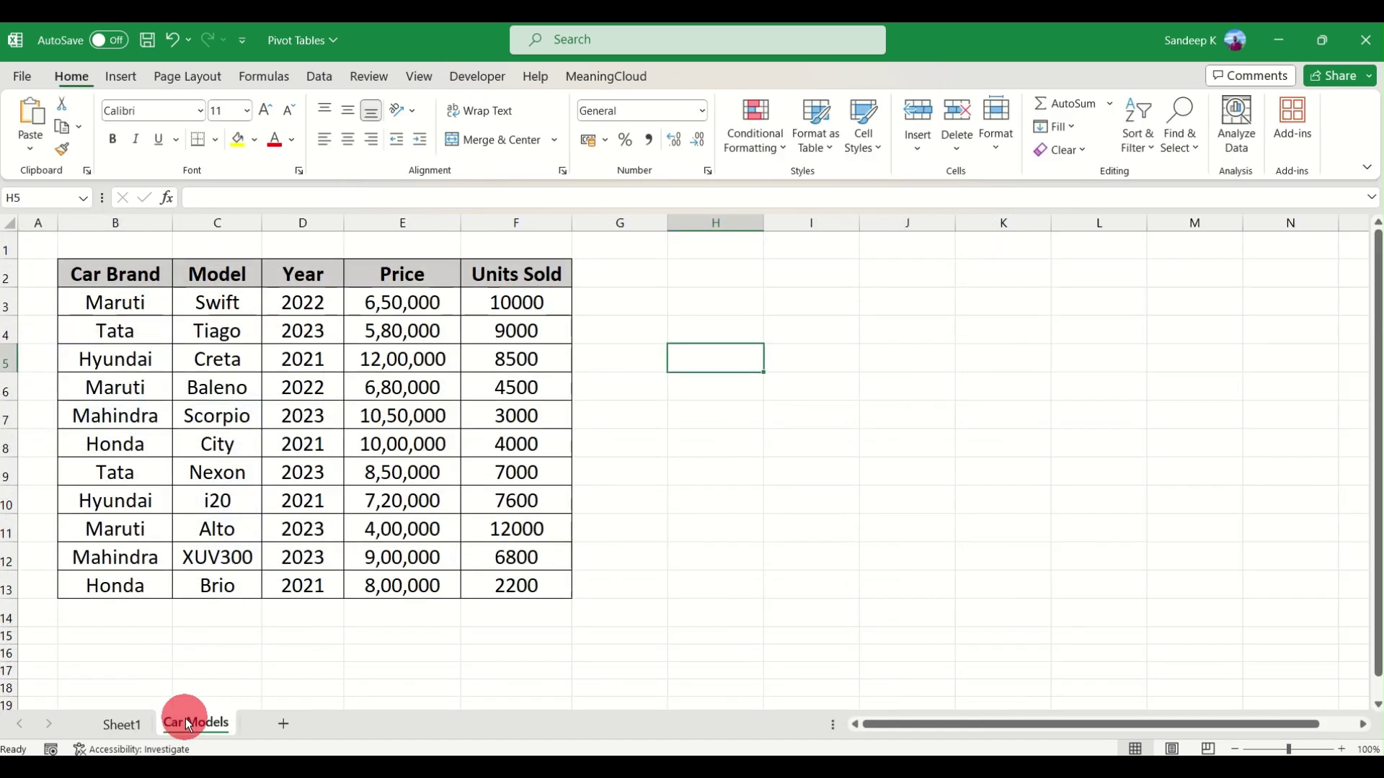